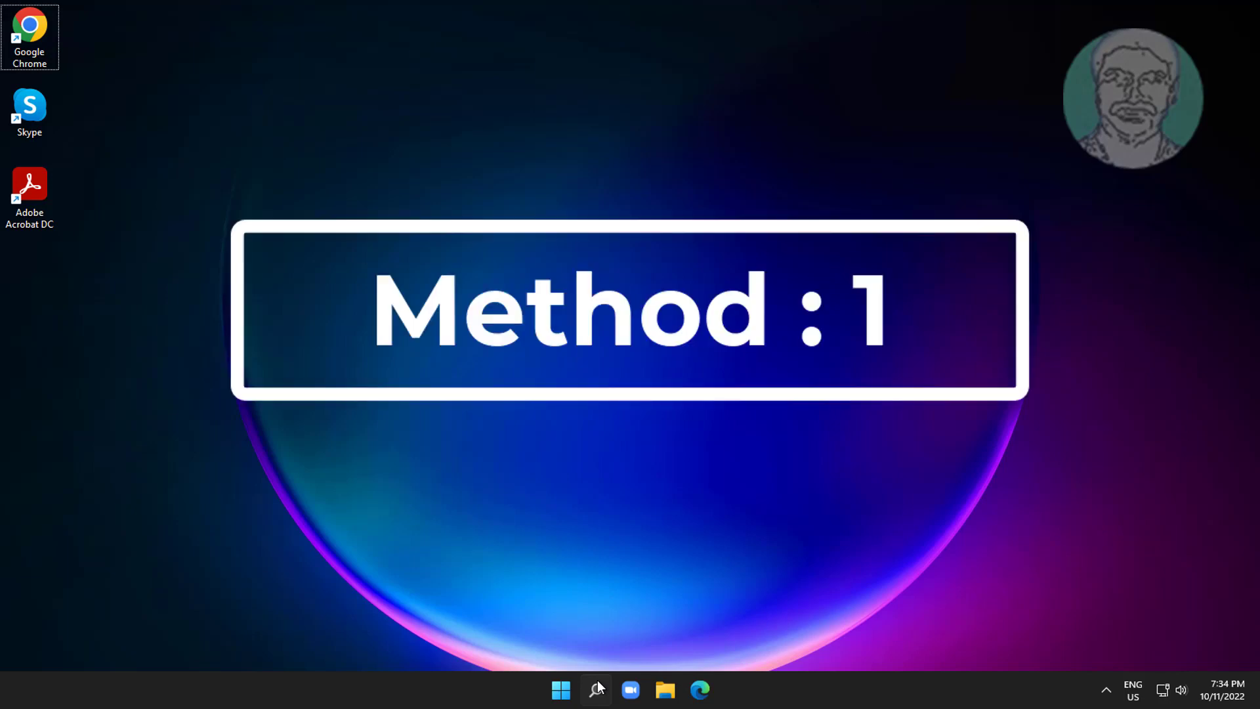
# Find regedit in Windows Search and launch Registry Editor as administrator.
pyautogui.click(597, 689)
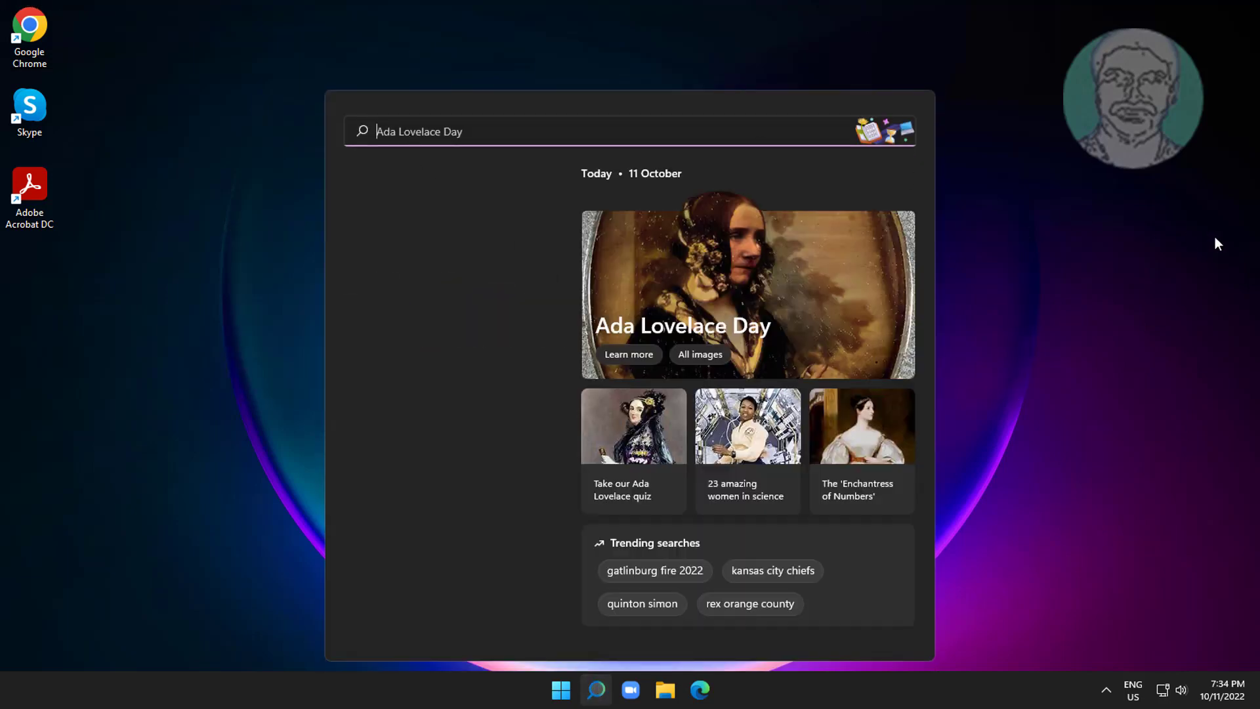
pyautogui.write('reged')
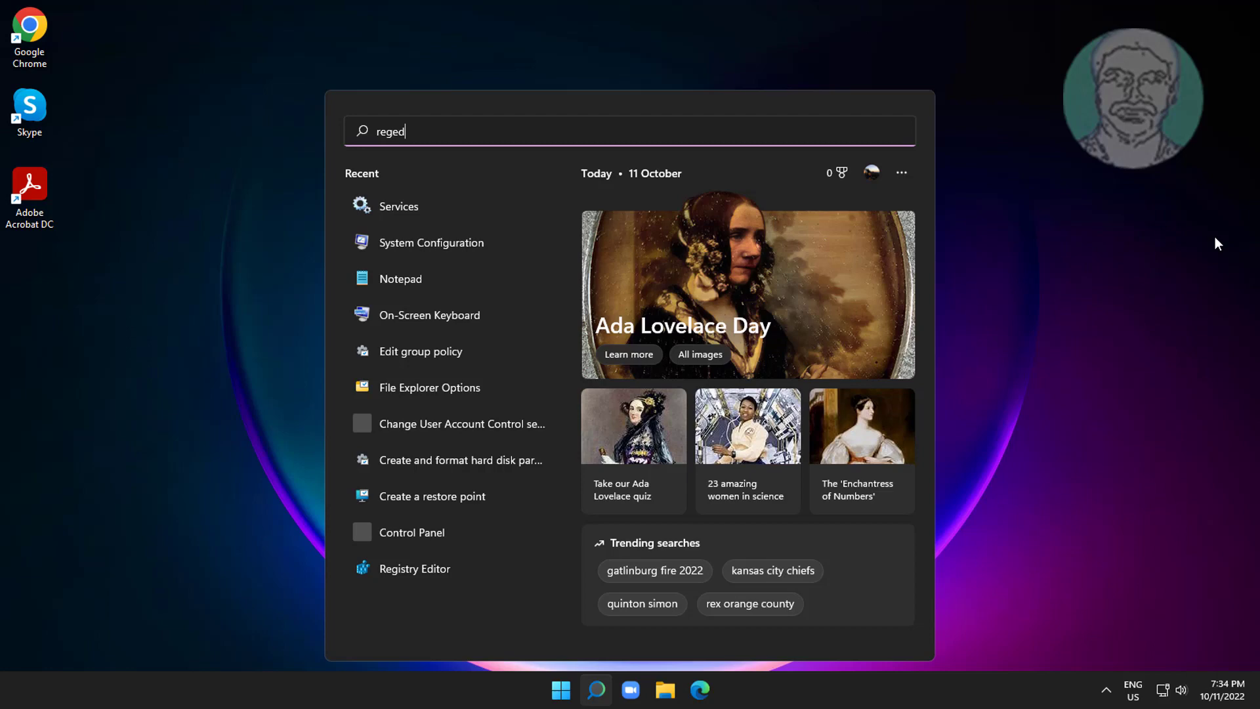
pyautogui.write('it')
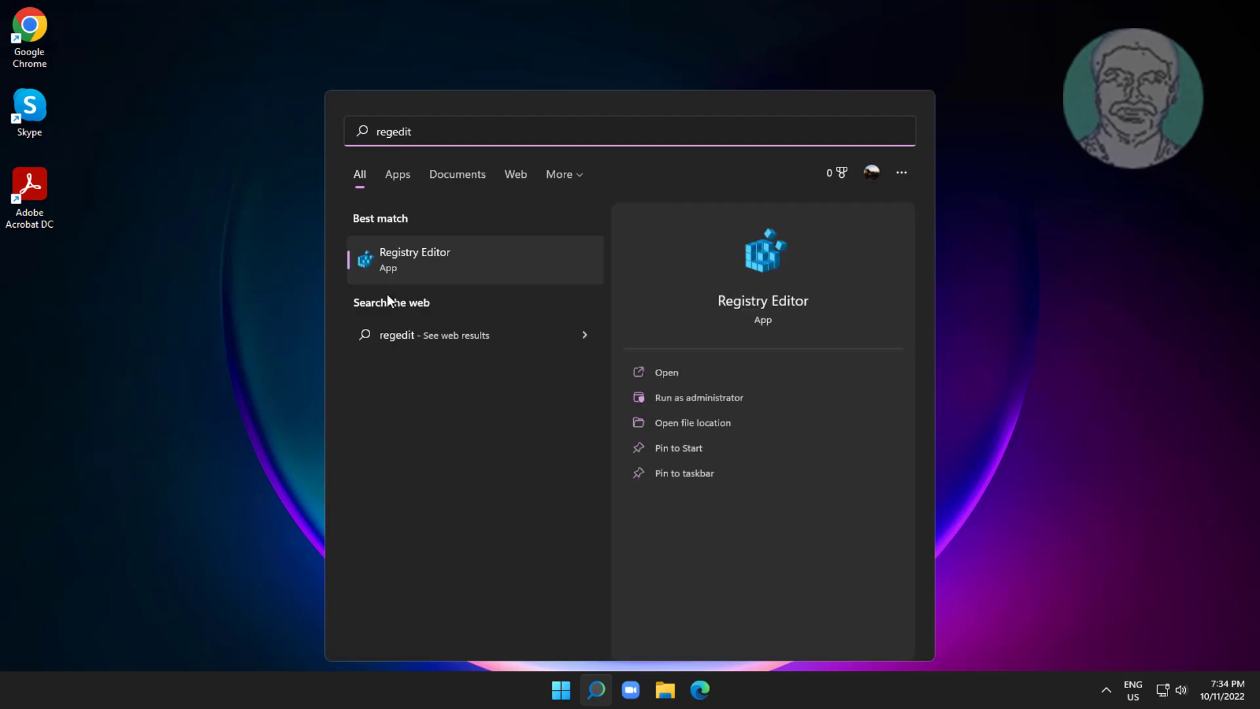
pyautogui.rightClick(417, 249)
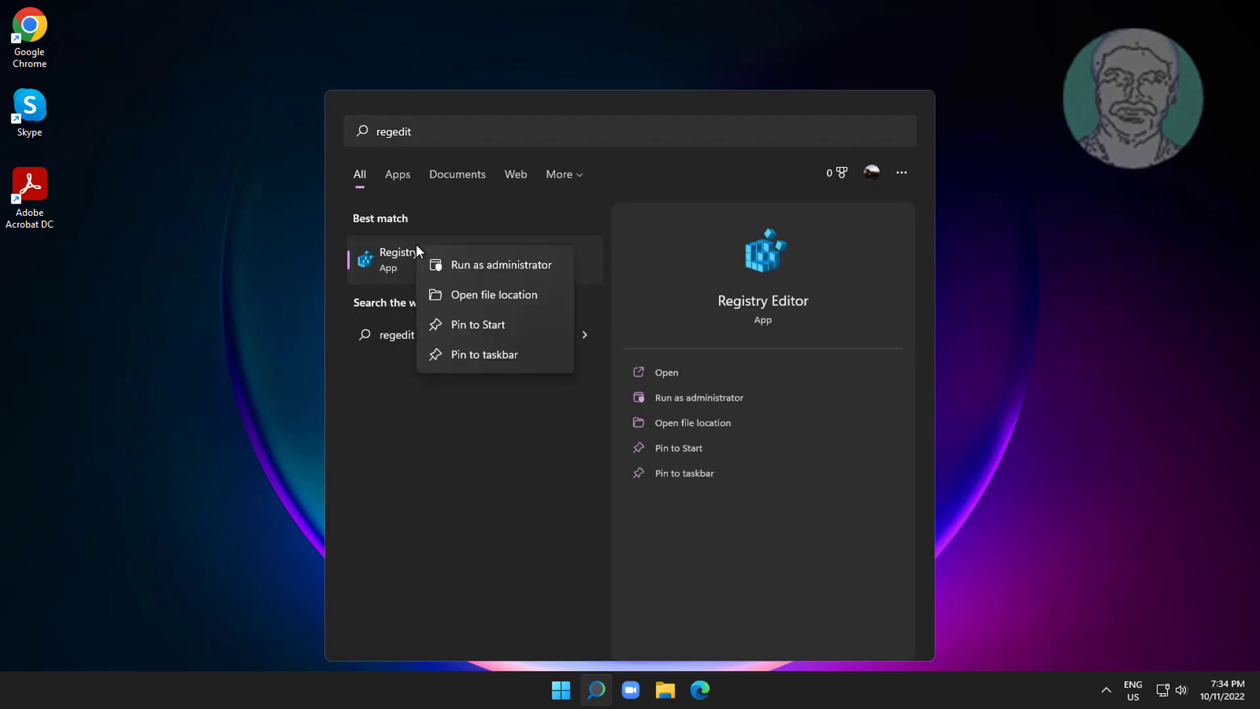
pyautogui.click(539, 266)
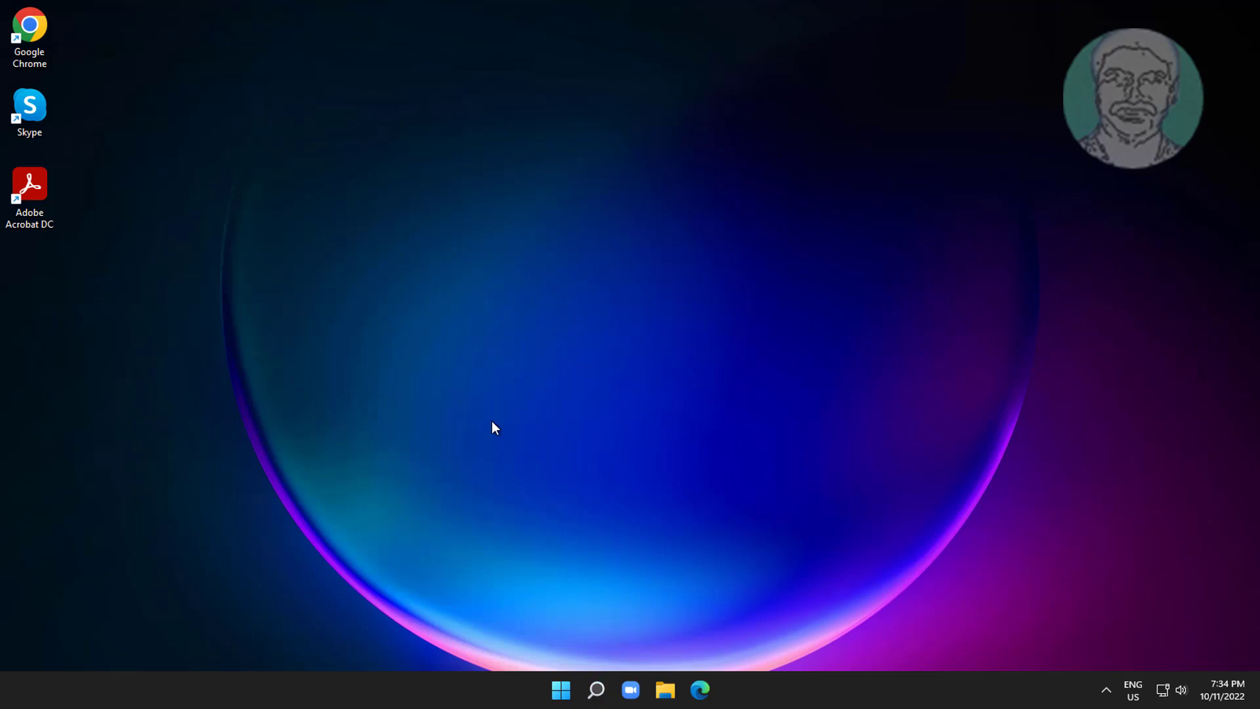
# Approve UAC and expand HKEY_LOCAL_MACHINE > SOFTWARE > Microsoft in the registry tree.
pyautogui.click(551, 465)
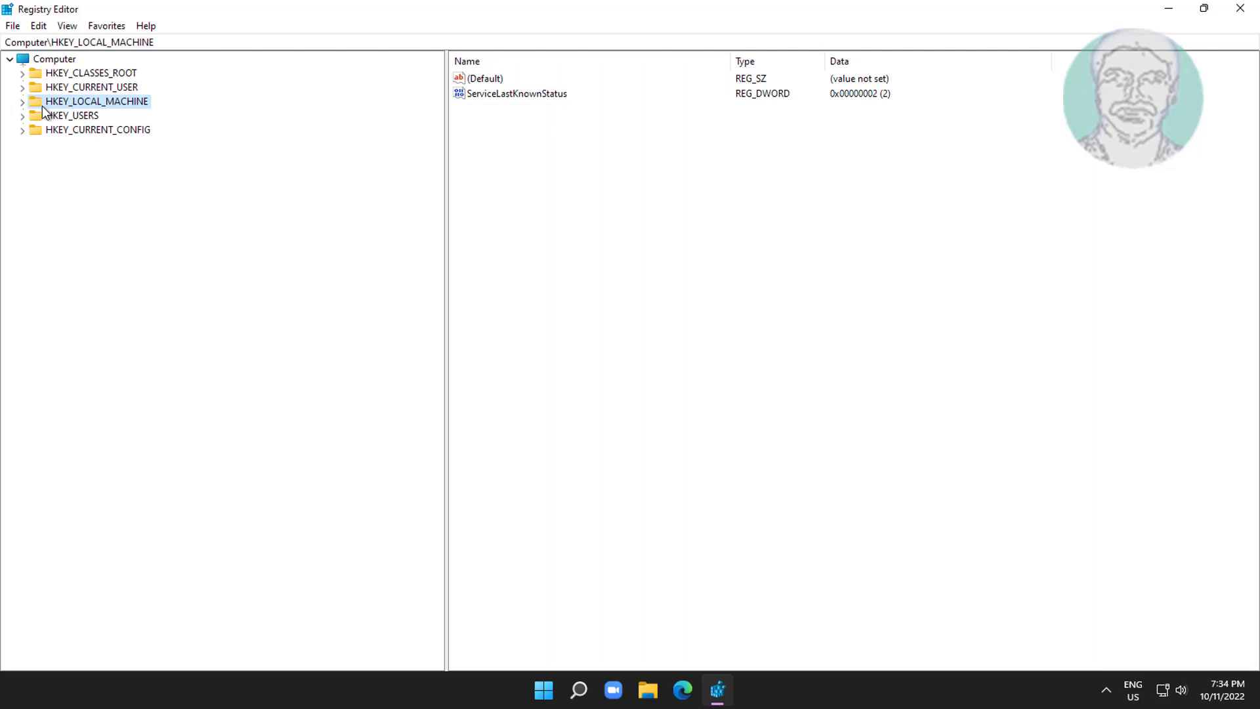
pyautogui.click(23, 101)
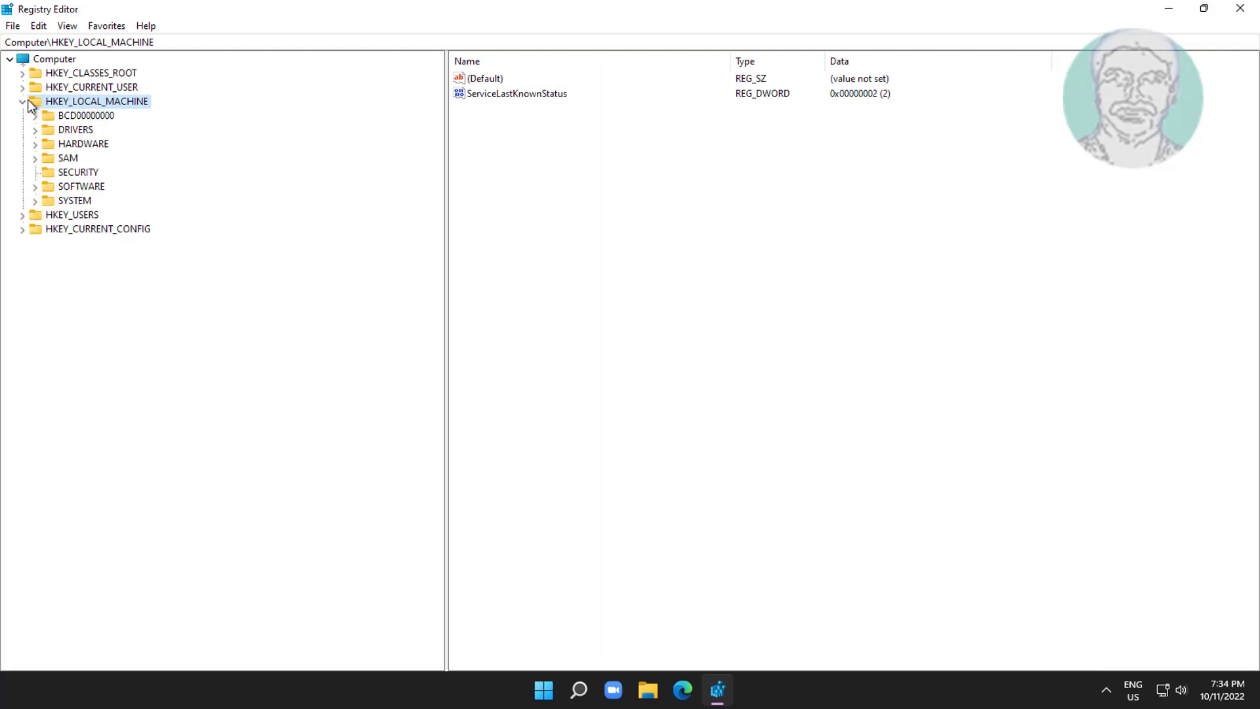
pyautogui.click(85, 188)
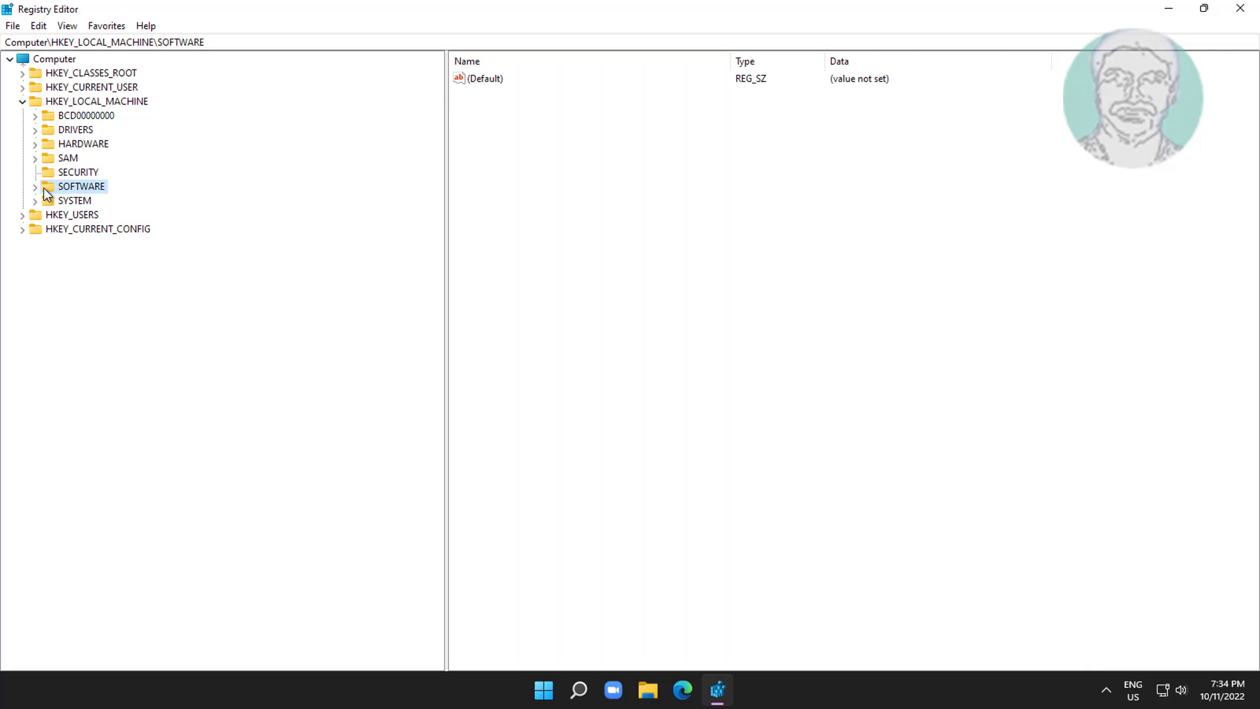
pyautogui.click(39, 187)
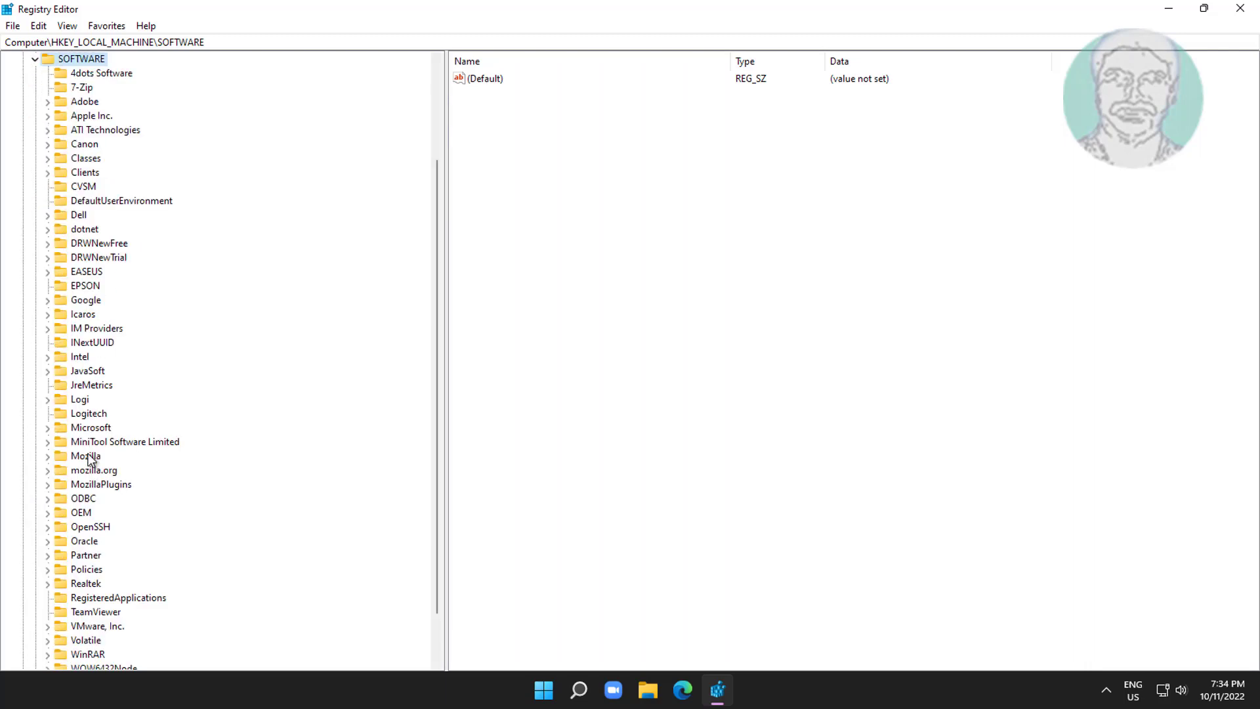
pyautogui.click(90, 430)
pyautogui.click(47, 430)
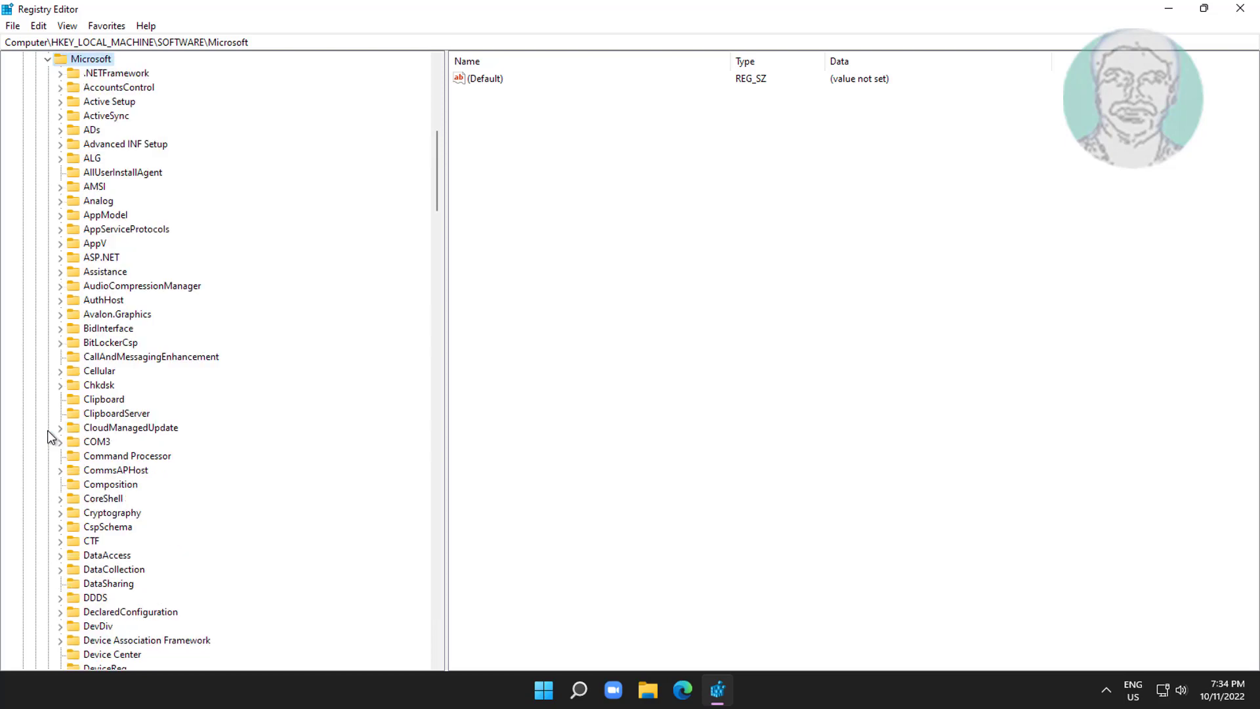
# Continue down Windows > CurrentVersion > Policies and select the System key.
pyautogui.press('w')
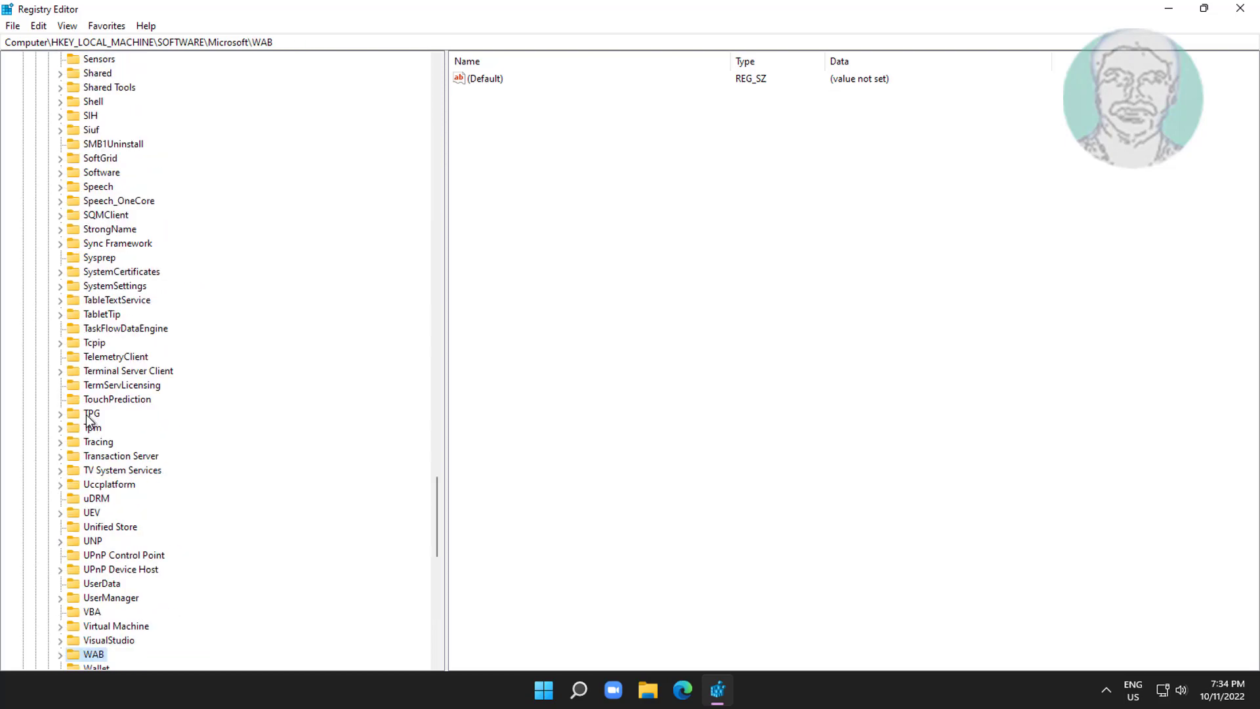
pyautogui.scroll(-6, 180, 520)
pyautogui.write('win')
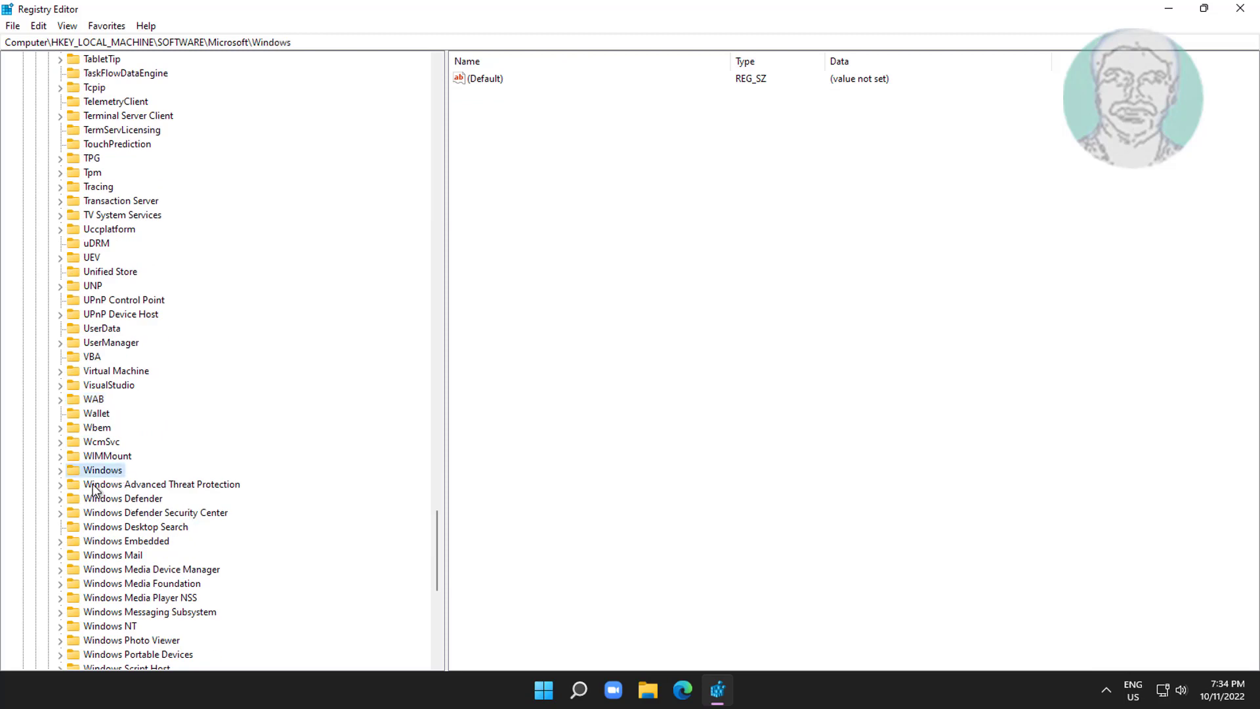
pyautogui.click(61, 475)
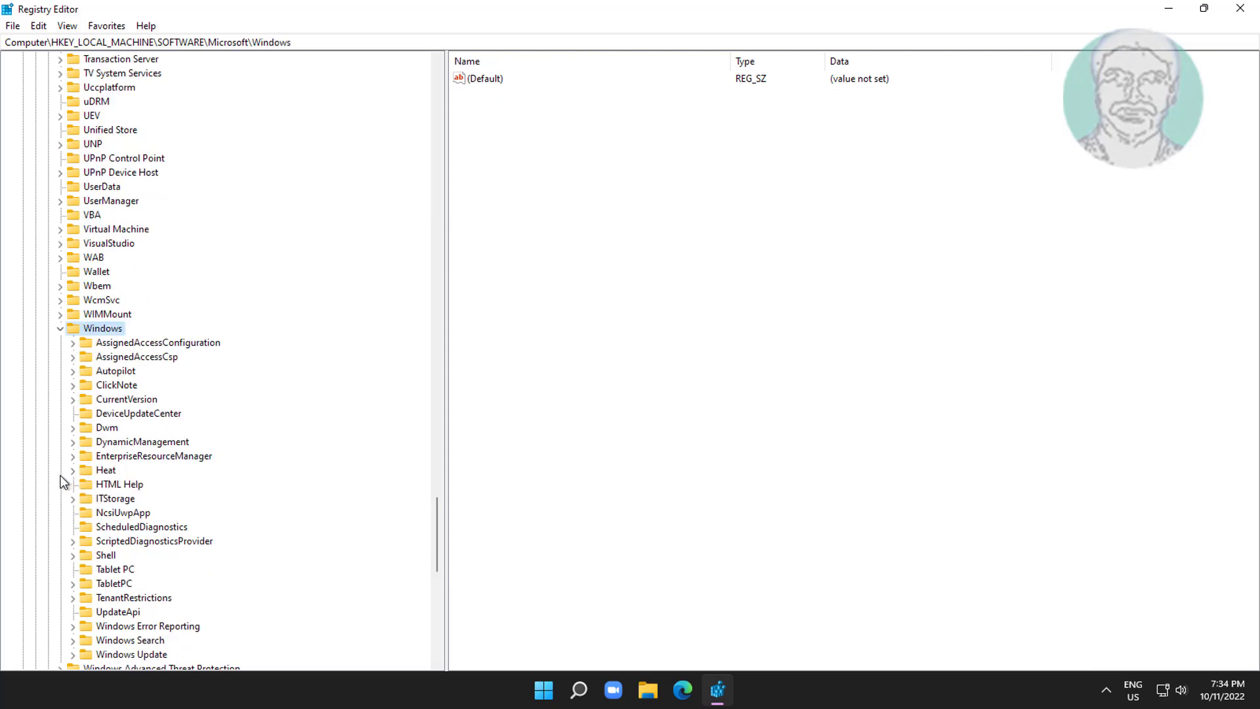
pyautogui.click(145, 401)
pyautogui.click(73, 400)
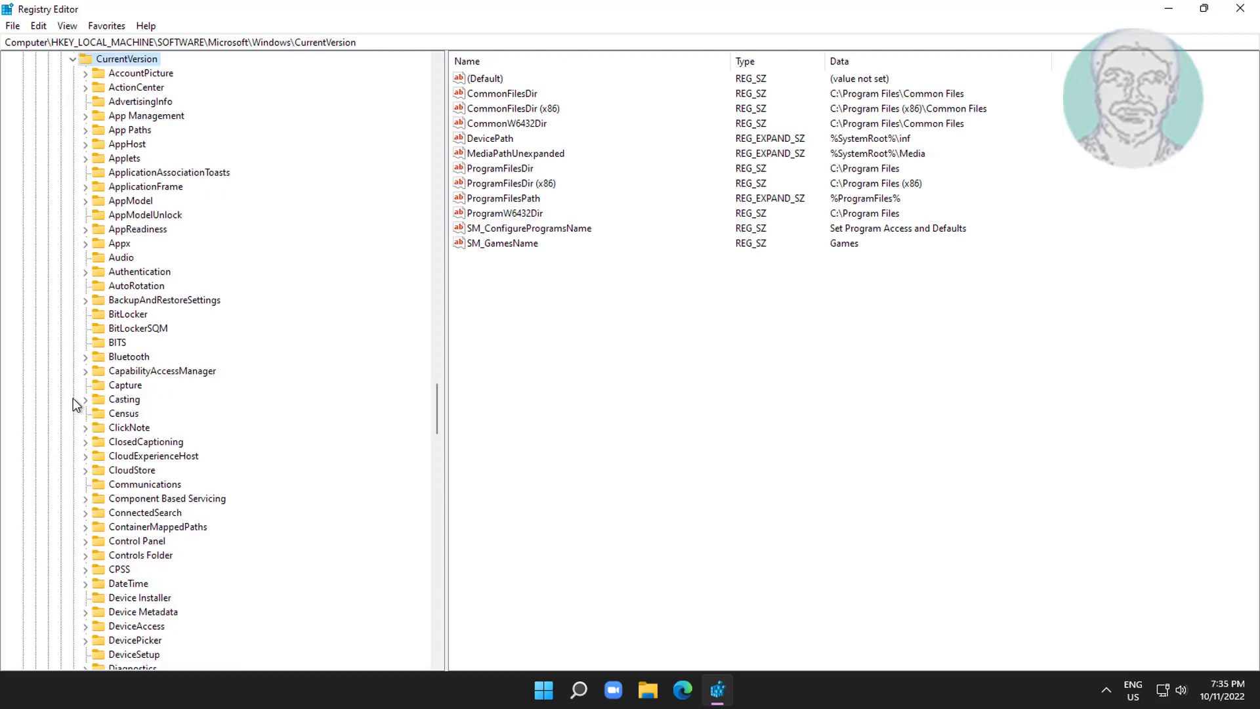
pyautogui.click(112, 385)
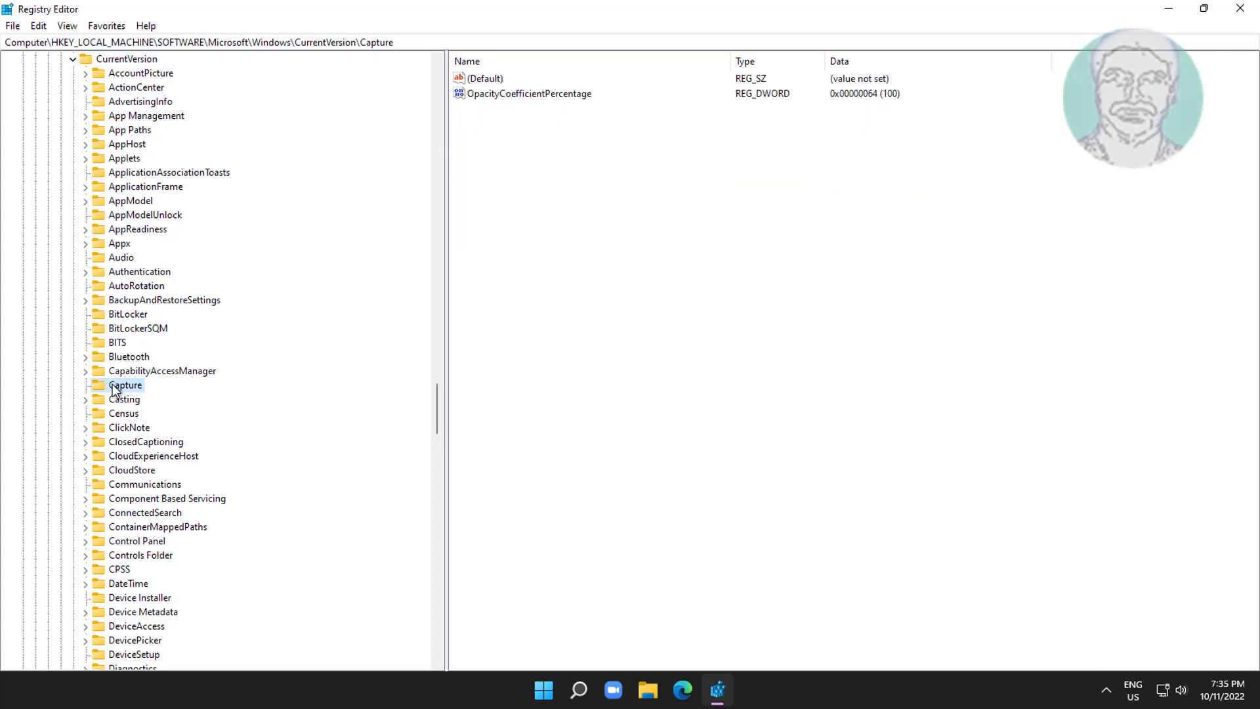
pyautogui.press('p')
pyautogui.scroll(-7, 222, 561)
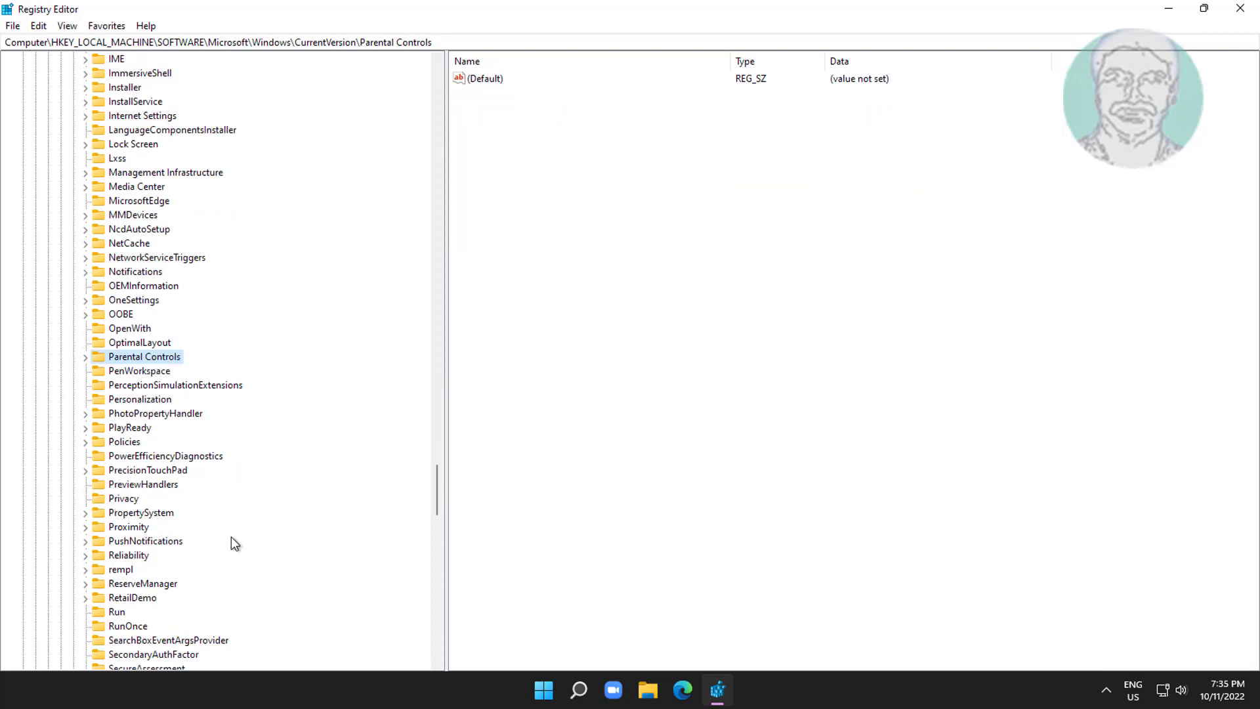
pyautogui.scroll(-2, 231, 536)
pyautogui.click(136, 359)
pyautogui.click(87, 358)
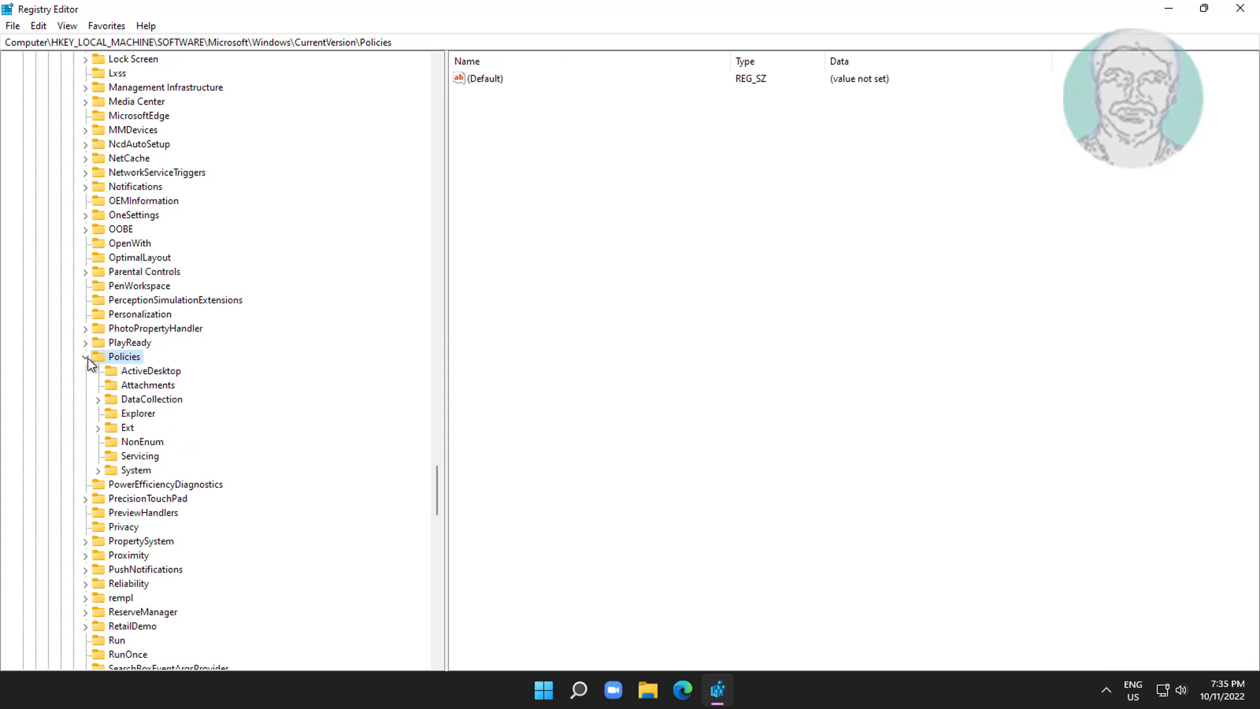
pyautogui.click(136, 471)
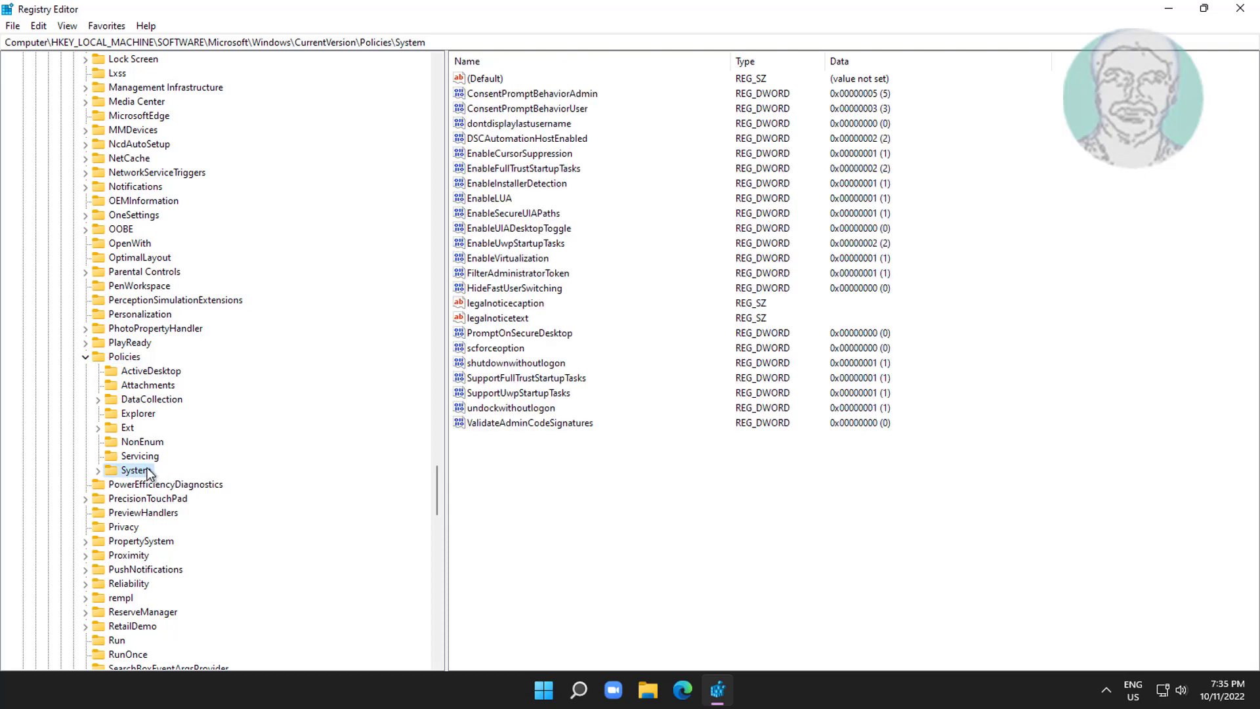
# Create a new DWORD (32-bit) value named EnableLinkedConnection under the System key.
pyautogui.rightClick(502, 504)
pyautogui.moveTo(547, 511)
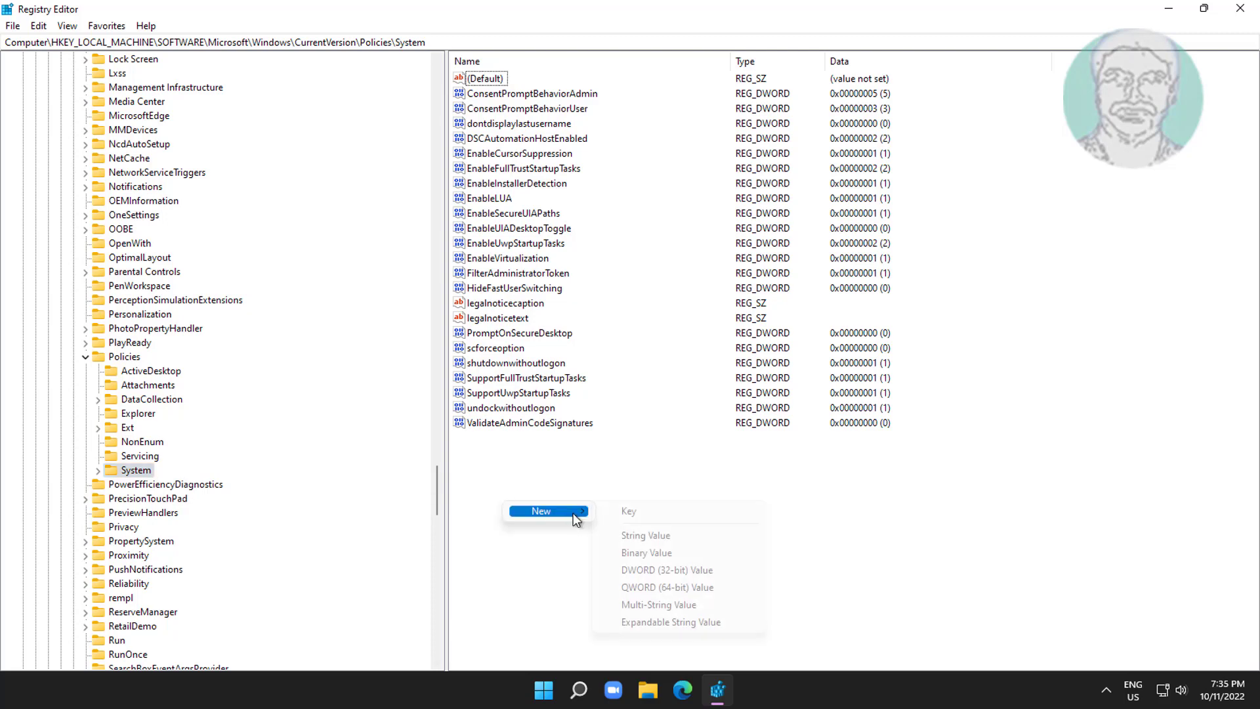
pyautogui.click(670, 566)
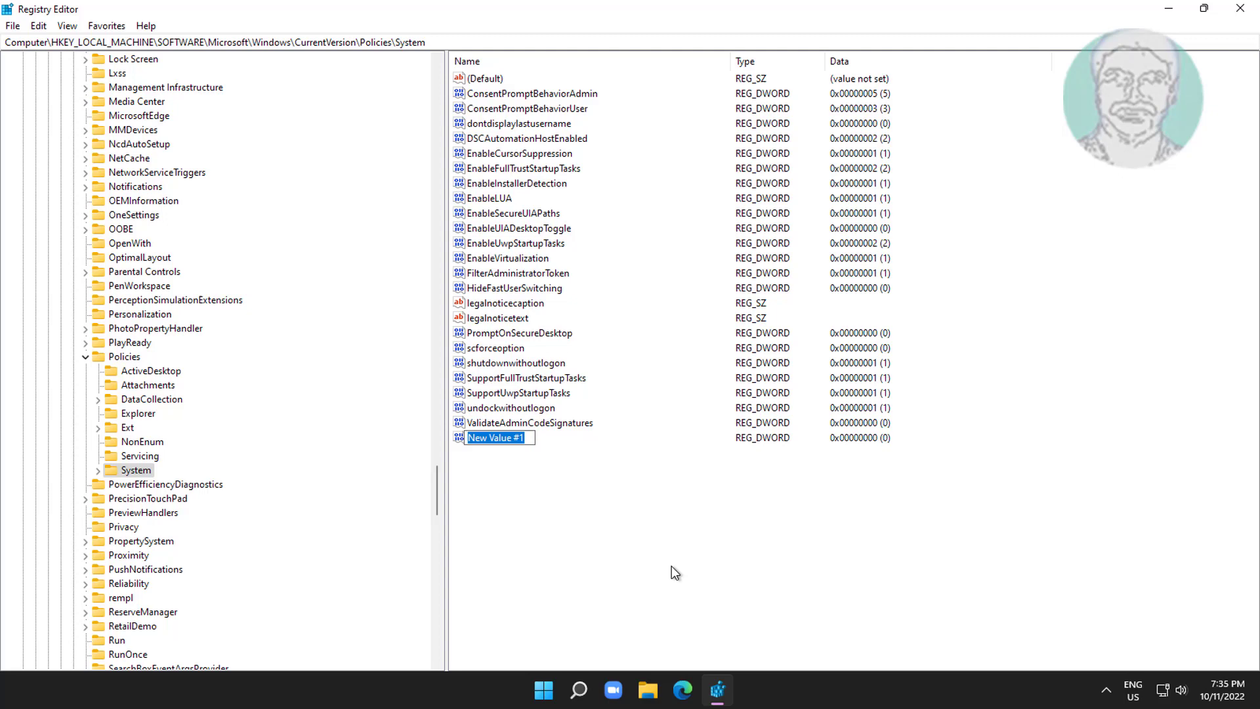
pyautogui.write('EnableL')
pyautogui.write('inked')
pyautogui.write('Co')
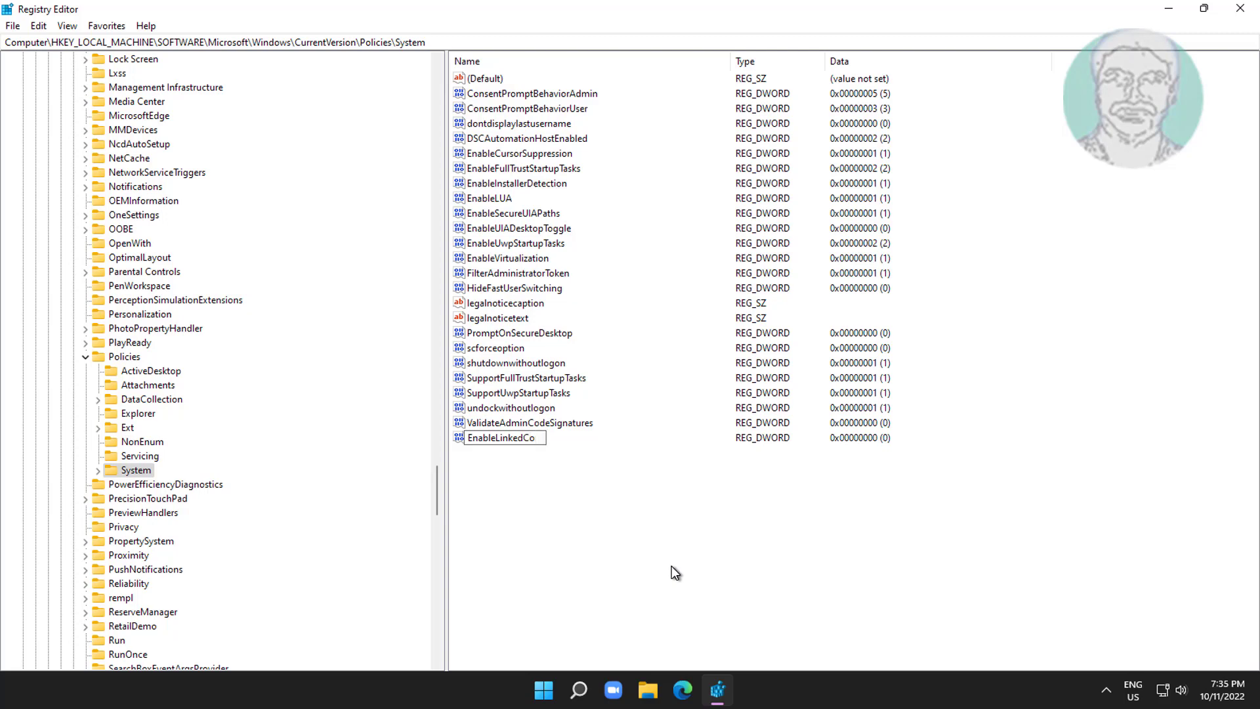
pyautogui.write('nnection')
pyautogui.press('Return')
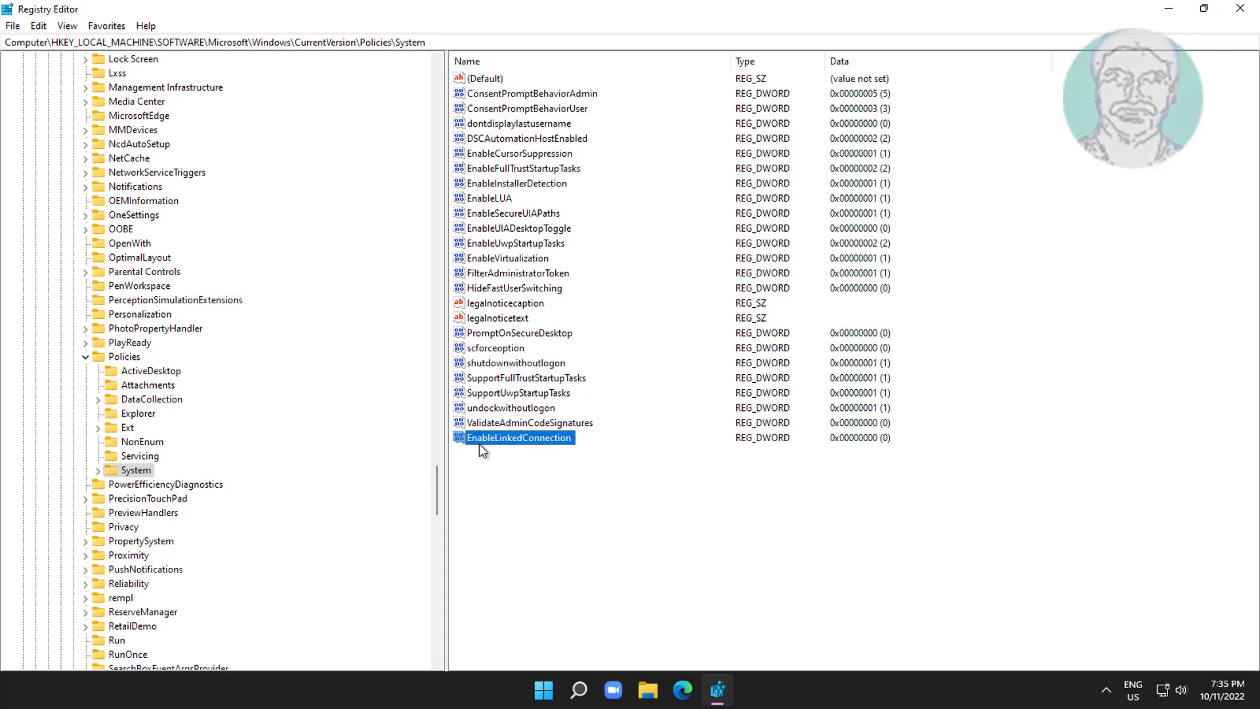
# Set EnableLinkedConnection data to 1, then collapse Policies, SOFTWARE and HKEY_LOCAL_MACHINE.
pyautogui.doubleClick(542, 440)
pyautogui.write('1')
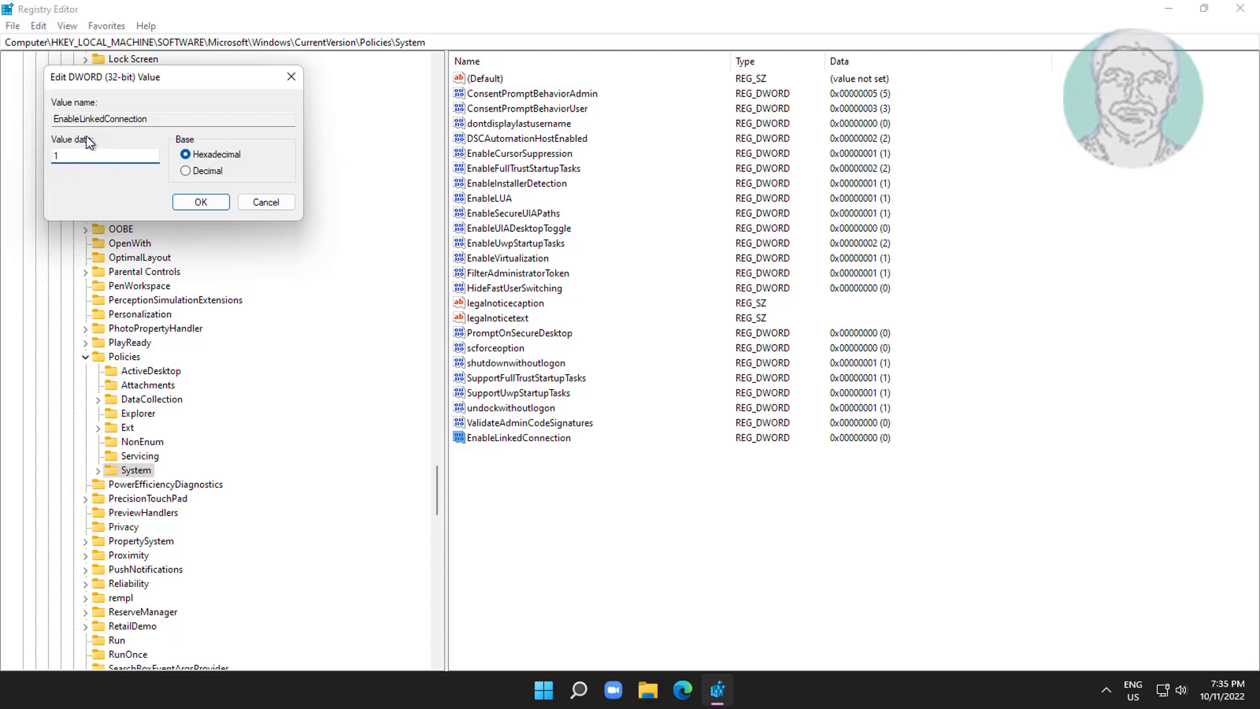
pyautogui.click(194, 207)
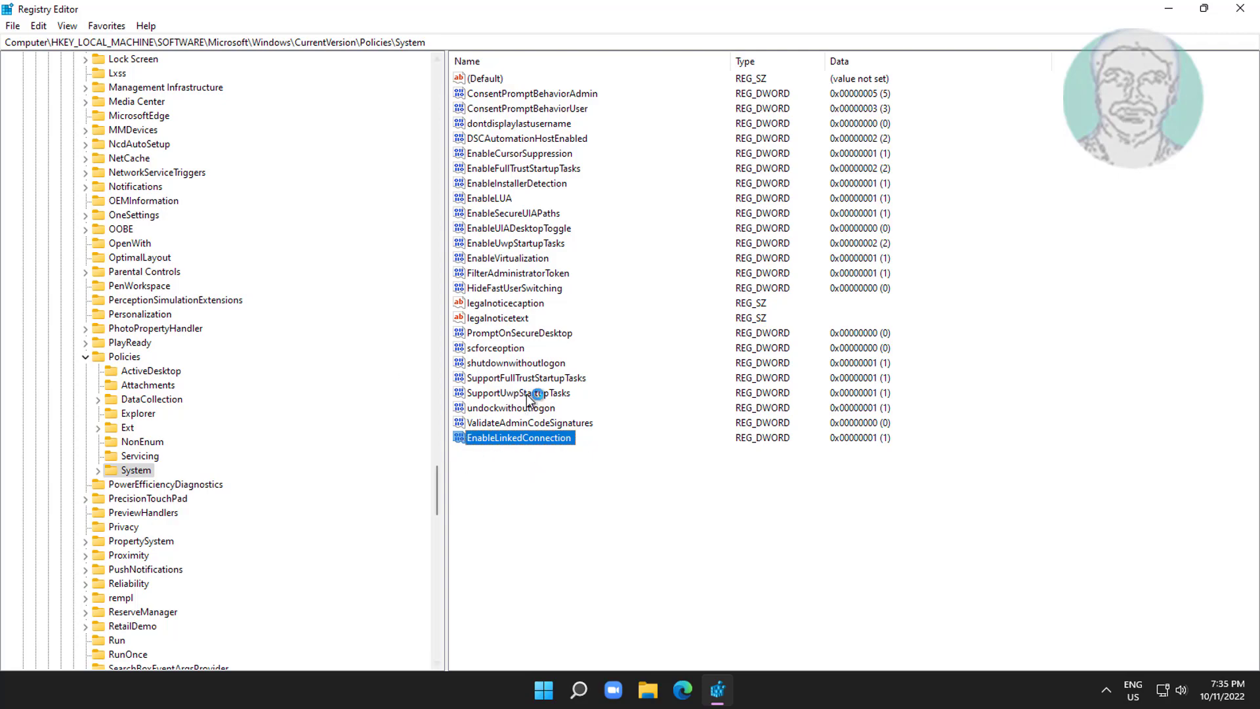
pyautogui.click(85, 357)
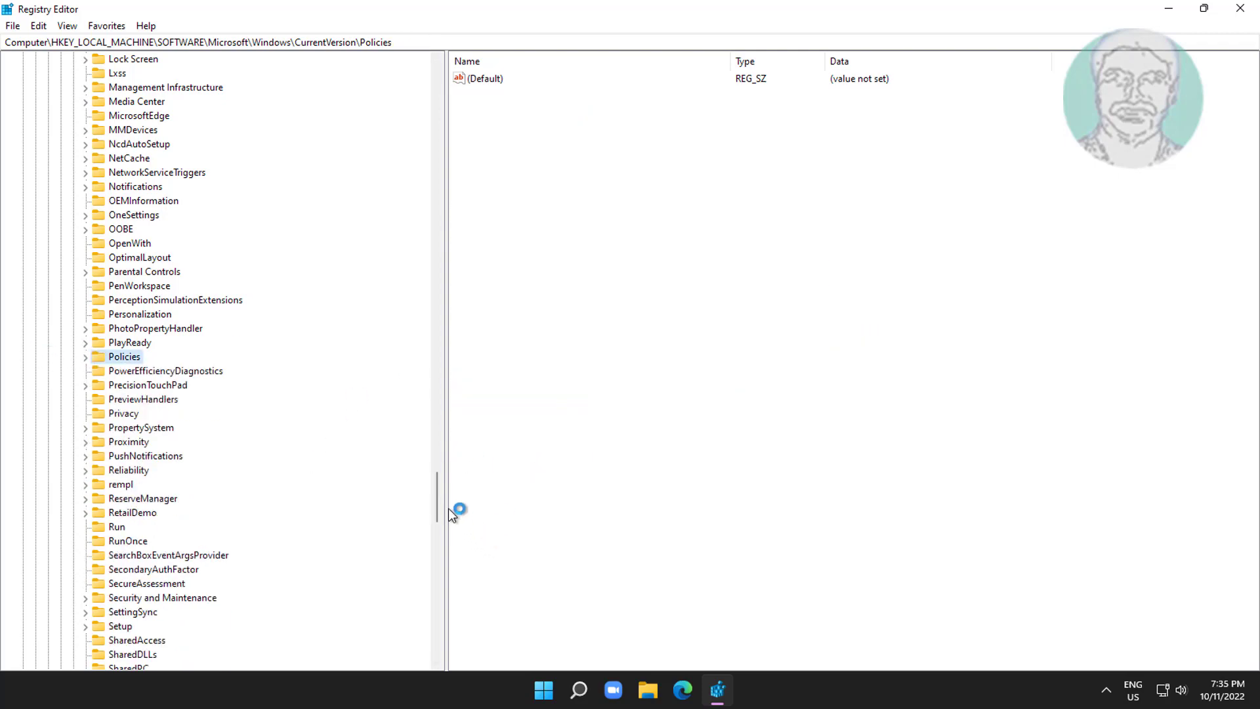
pyautogui.moveTo(440, 477); pyautogui.dragTo(381, 68)
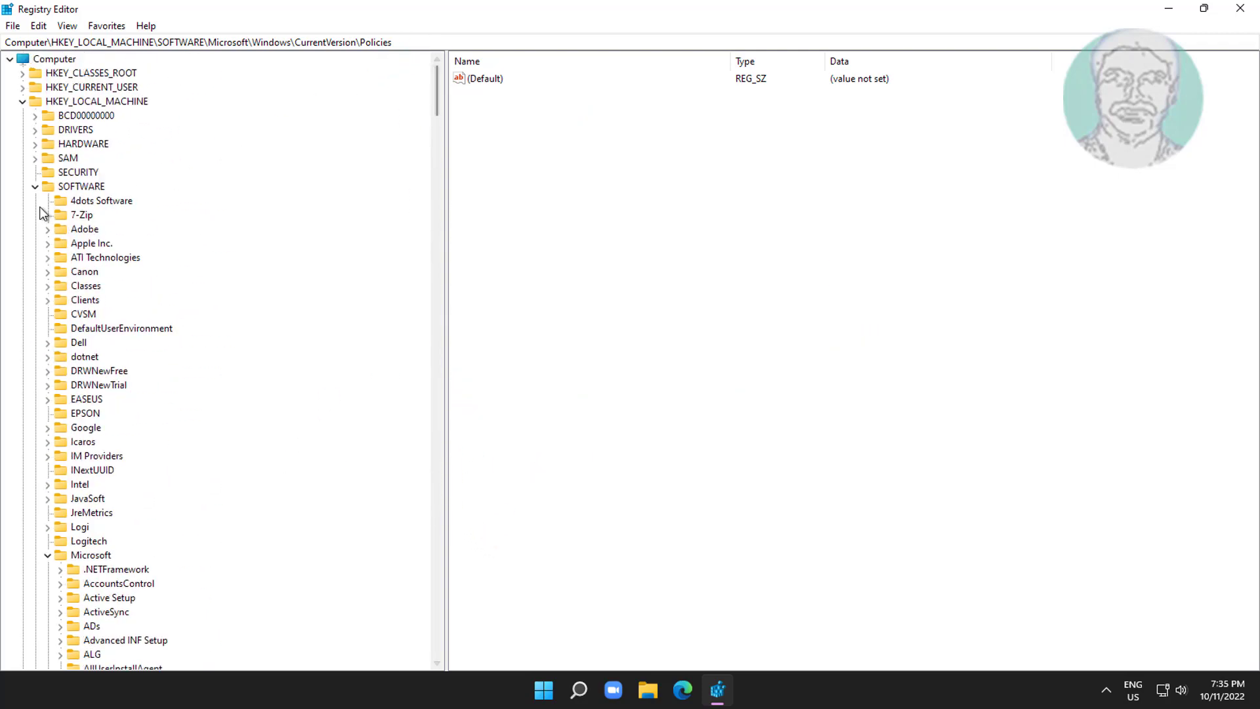
pyautogui.click(36, 186)
pyautogui.click(21, 101)
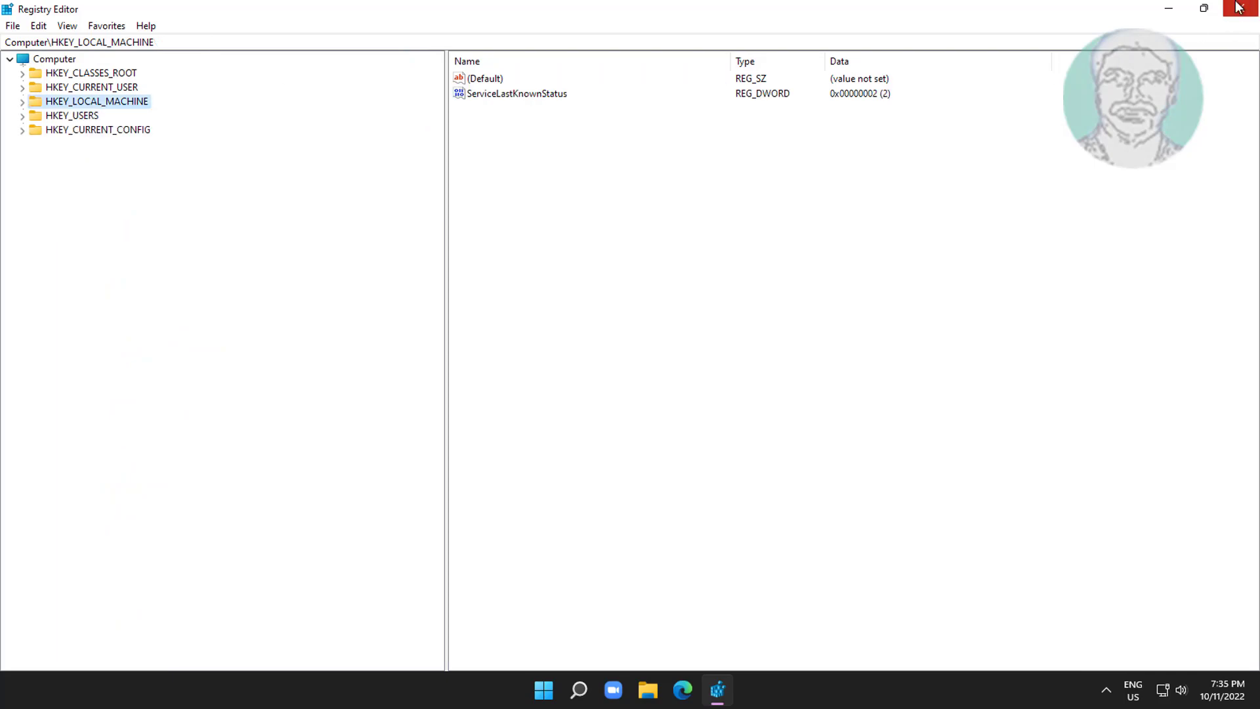
# Close Registry Editor and restart the computer from the Start menu power options.
pyautogui.click(1240, 8)
pyautogui.click(556, 690)
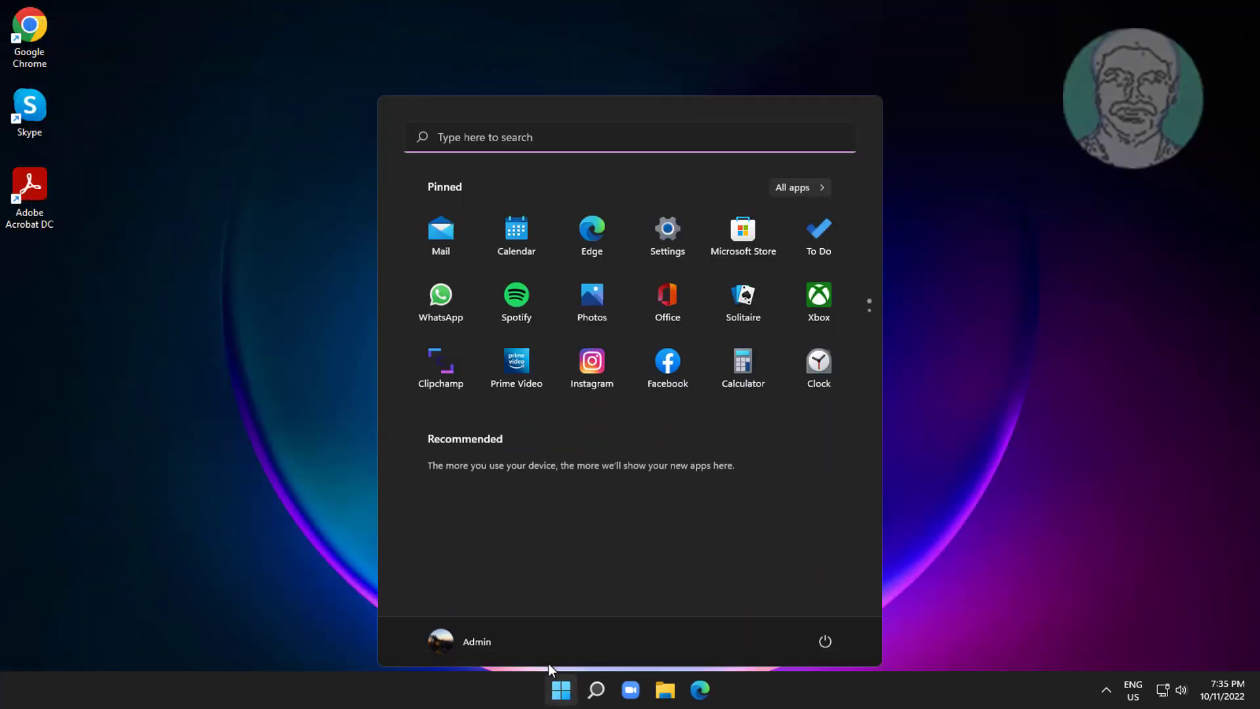
pyautogui.click(830, 633)
pyautogui.click(805, 598)
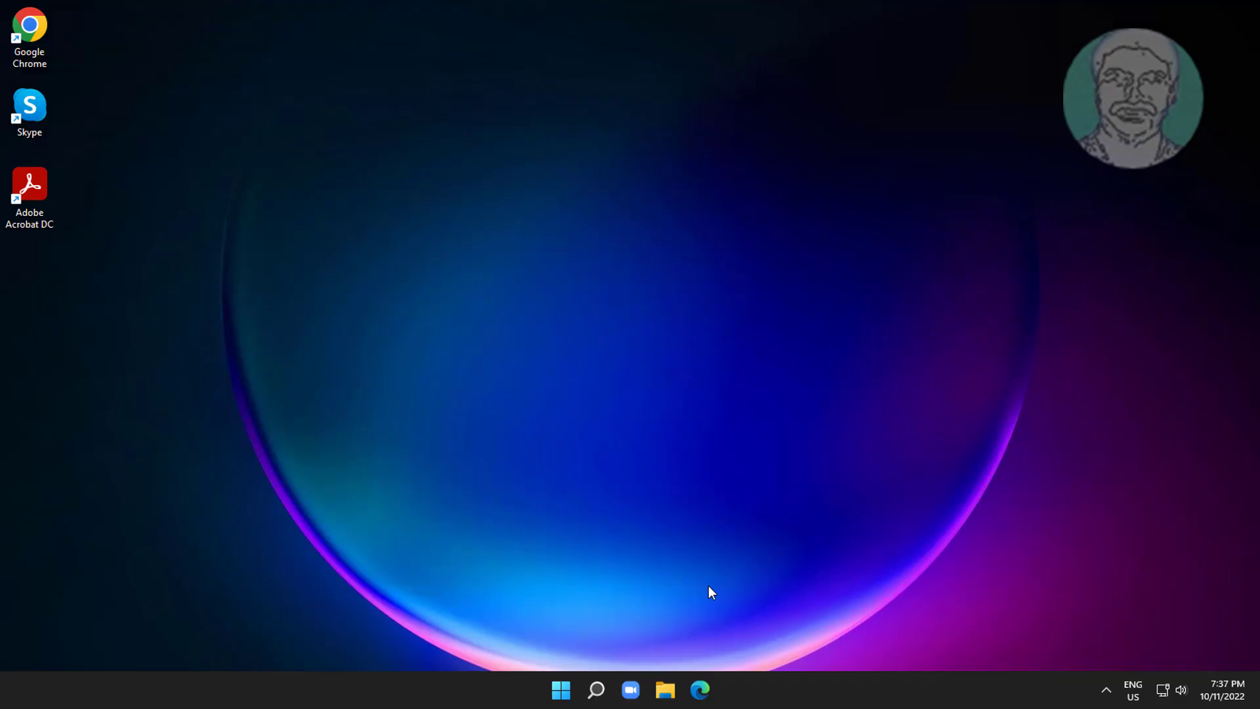
# Find PowerShell in Windows Search and launch it as administrator.
pyautogui.click(595, 689)
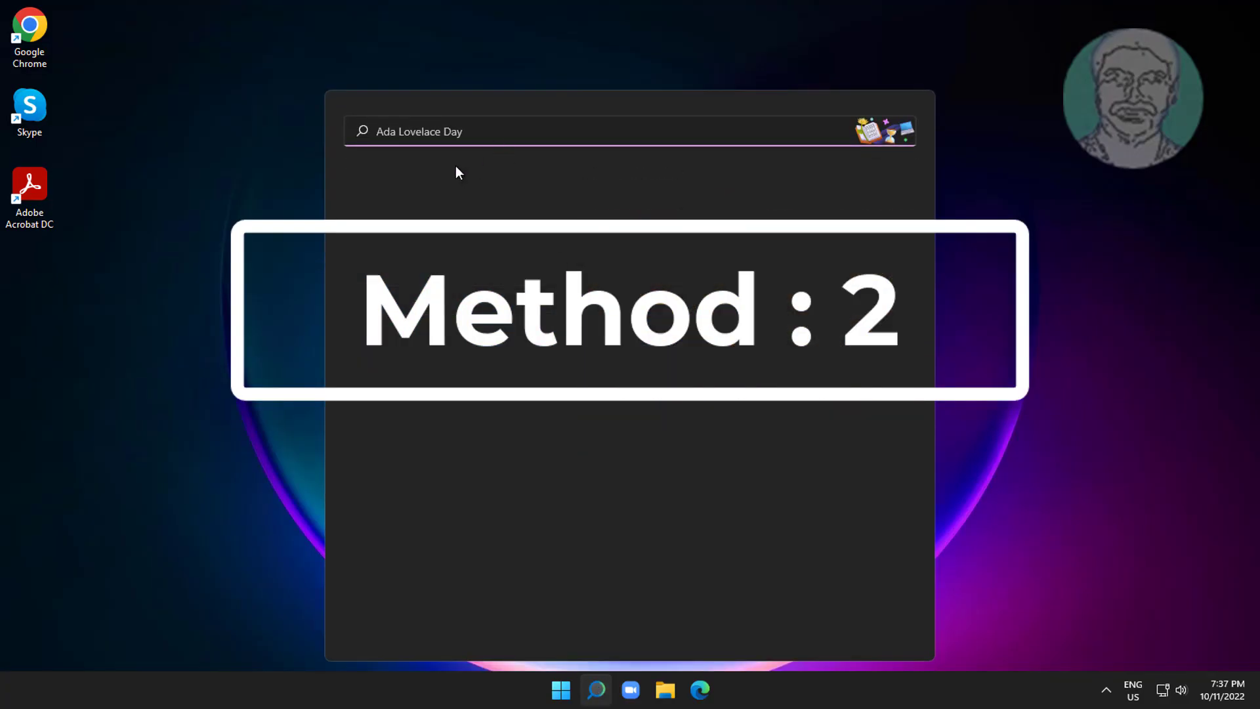
pyautogui.write('pow')
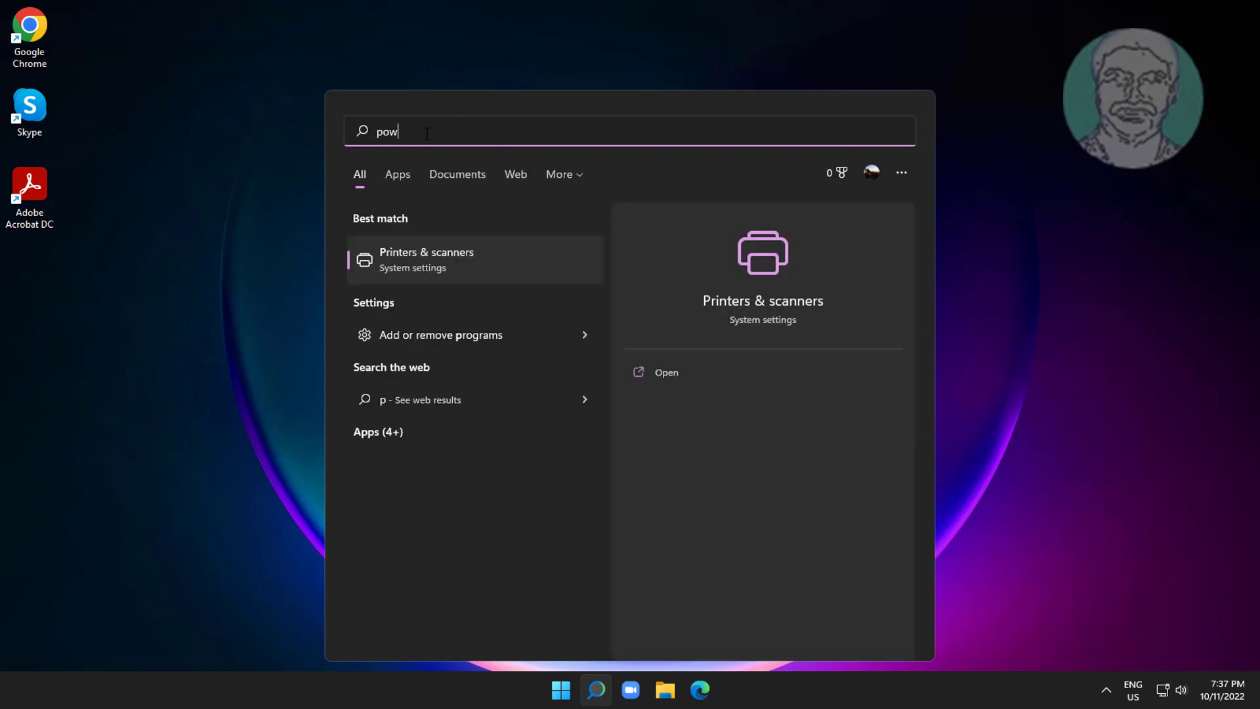
pyautogui.write('ershell')
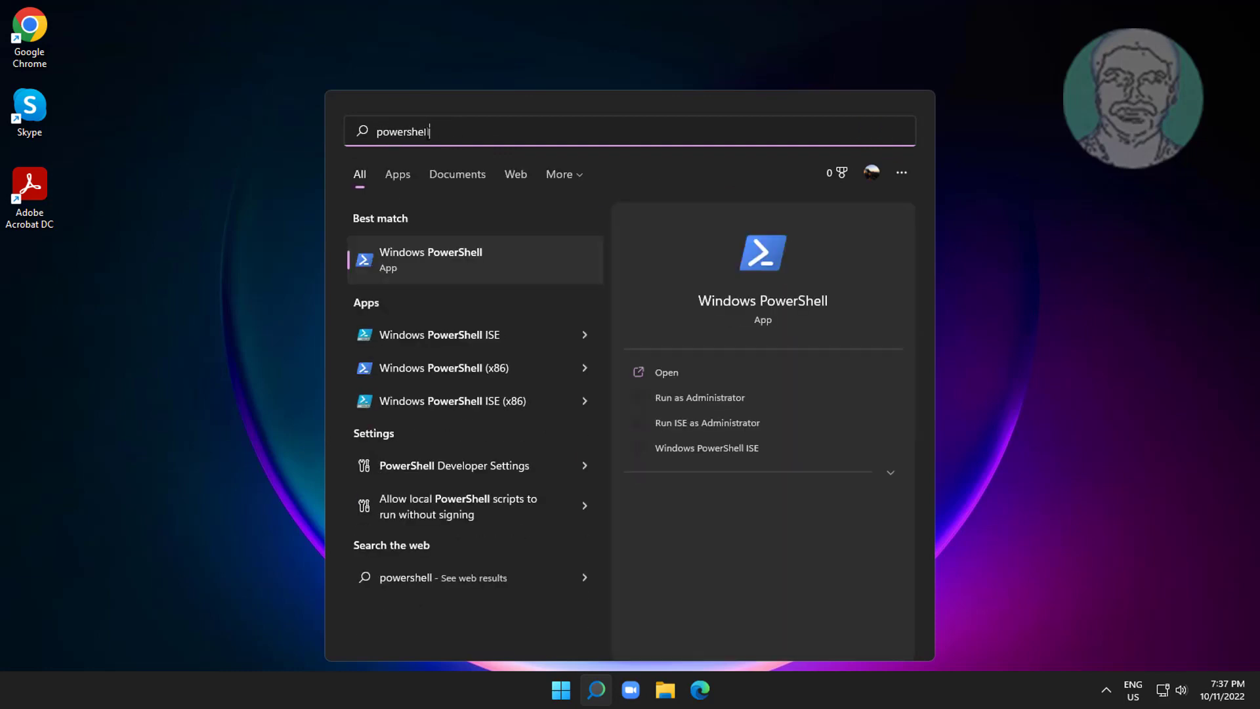
pyautogui.rightClick(448, 240)
pyautogui.click(554, 264)
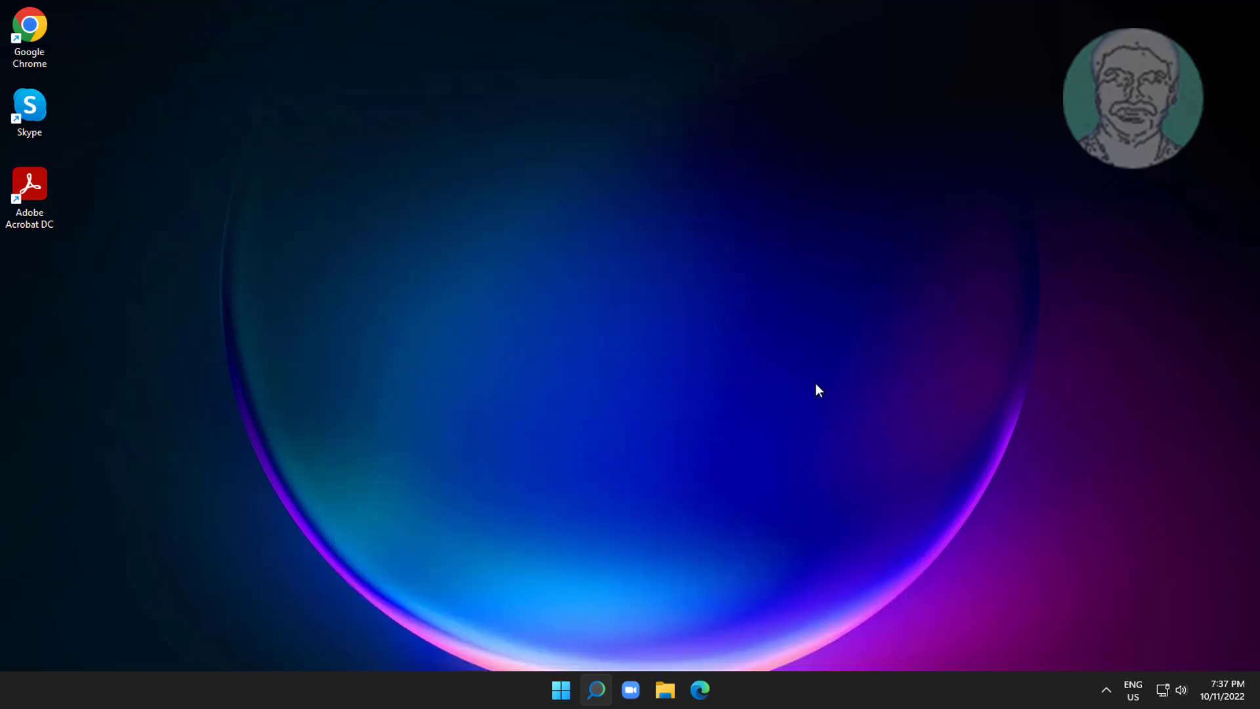
# Check EnableSMB2Protocol, set it to $true with Set-SmbServerConfiguration, confirm Y, and exit.
pyautogui.click(573, 473)
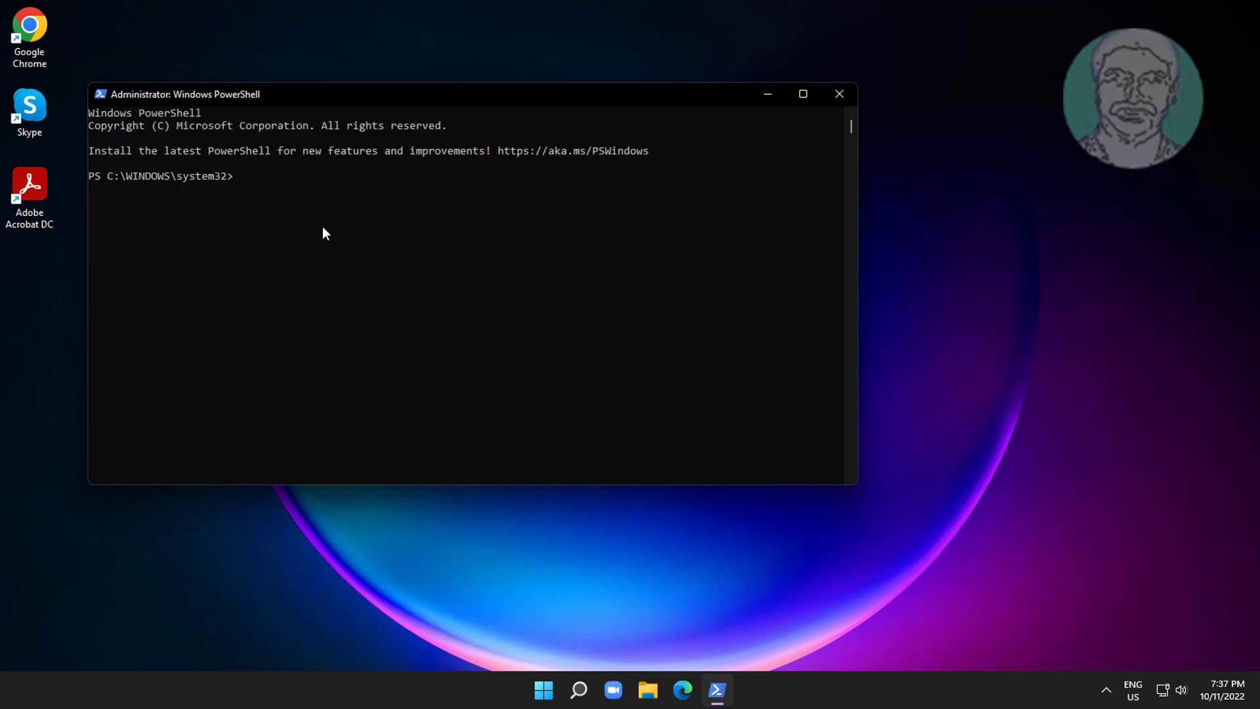
pyautogui.write('Get-SmbServerConfiguration | Select EnableSMB2Protocol')
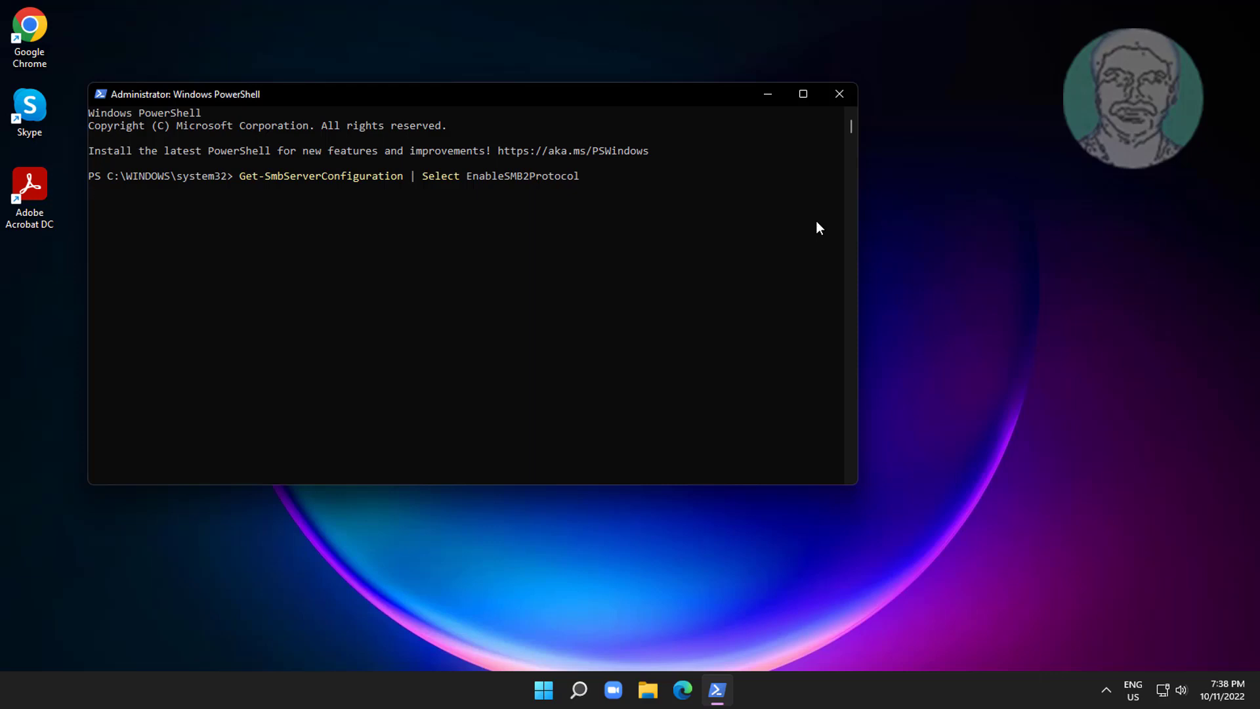
pyautogui.press('Return')
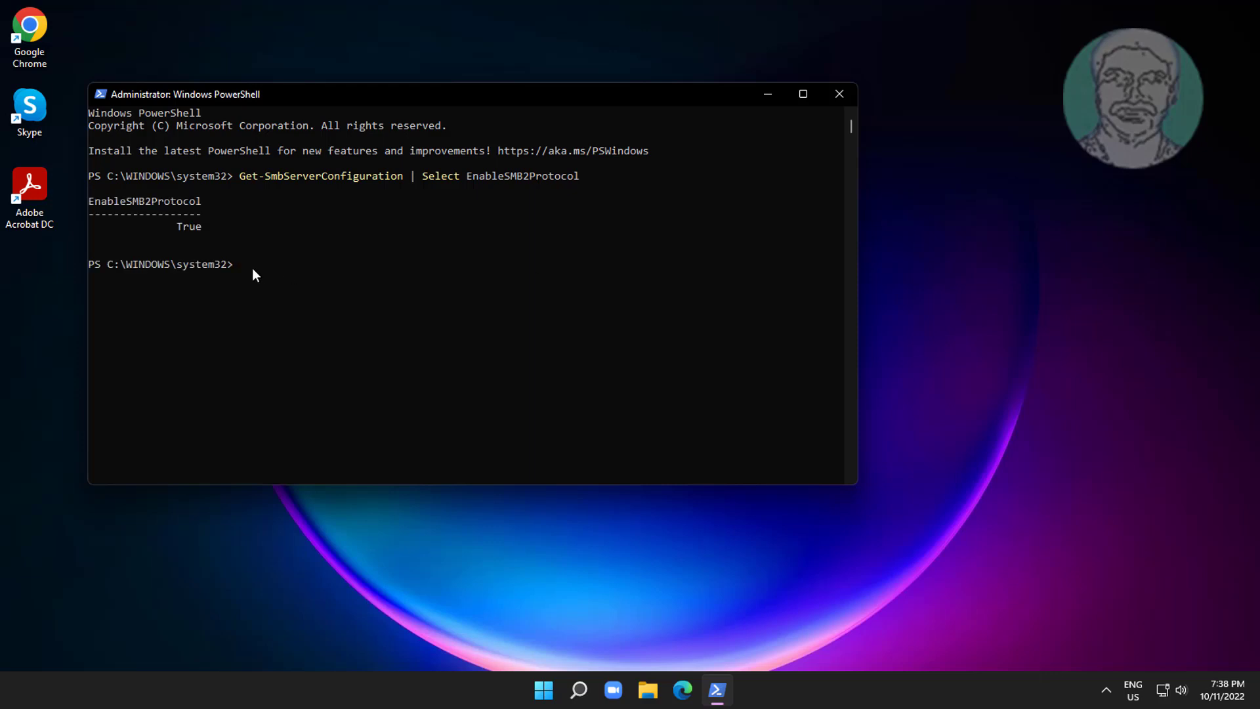
pyautogui.write('Set-SmbServerConfiguration -EnableSMB2Protocol $true')
pyautogui.press('Return')
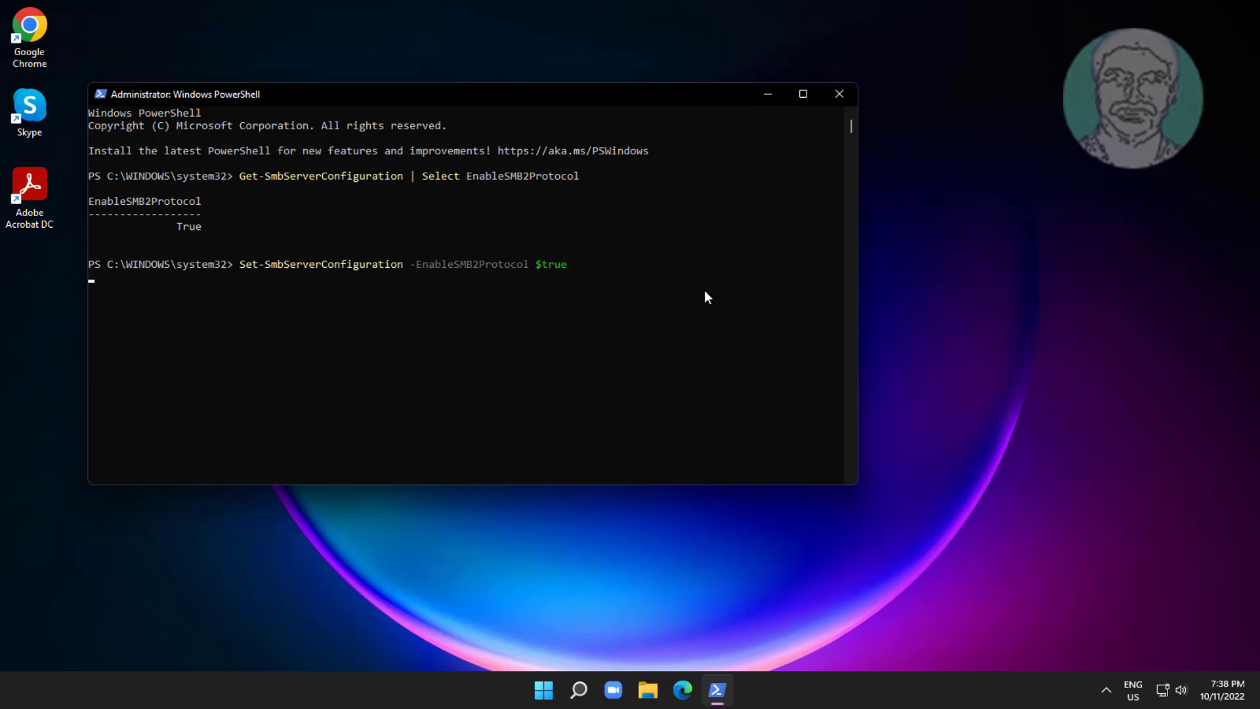
pyautogui.write('Y')
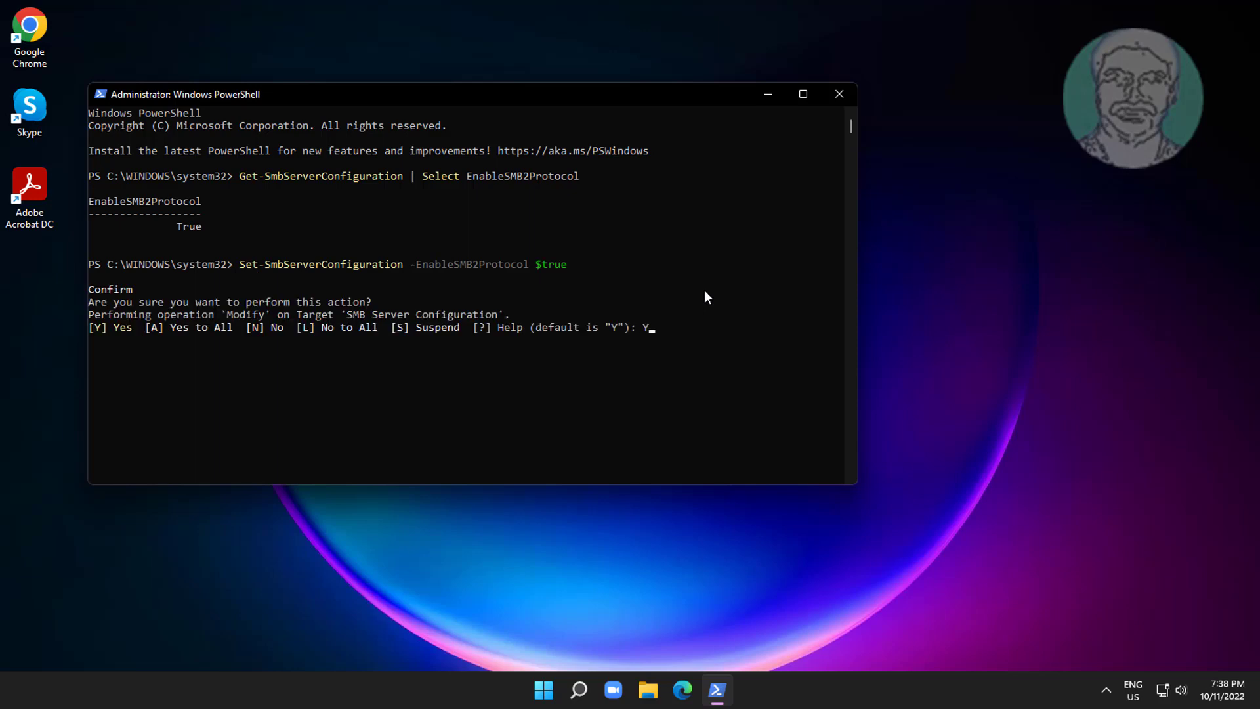
pyautogui.press('Return')
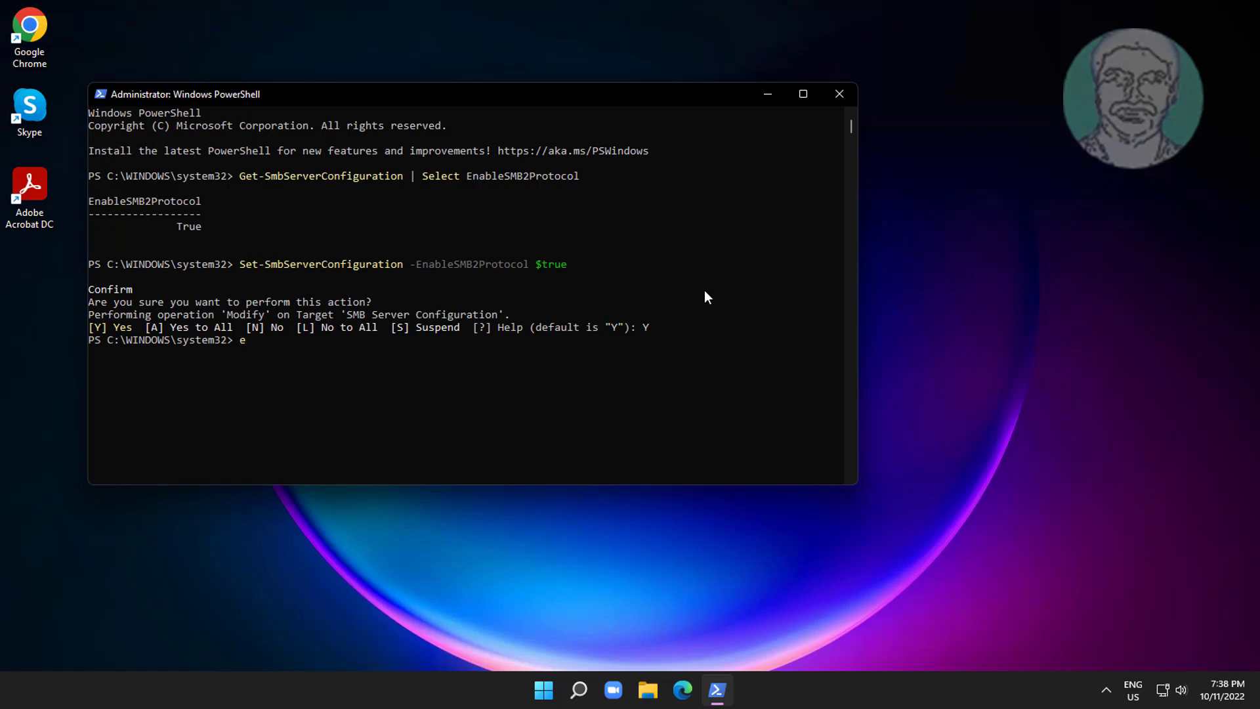
pyautogui.write('xit')
pyautogui.press('Return')
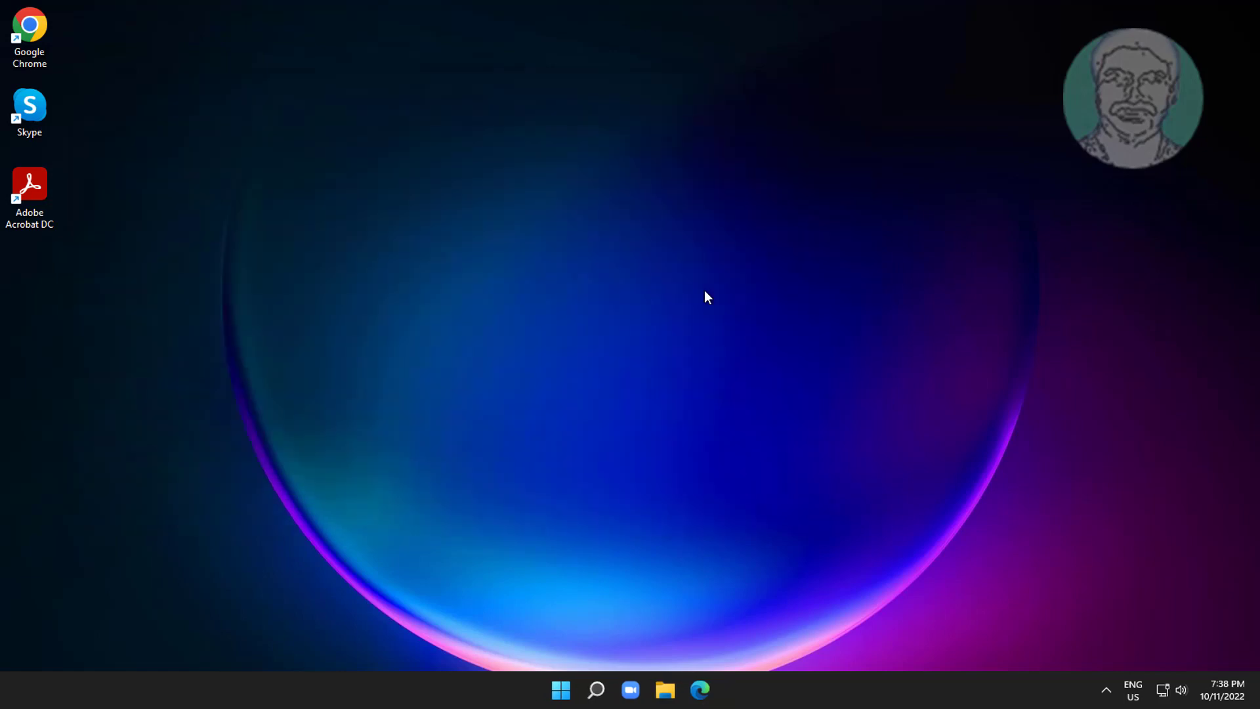
# Launch the Settings app from the Start menu.
pyautogui.click(560, 689)
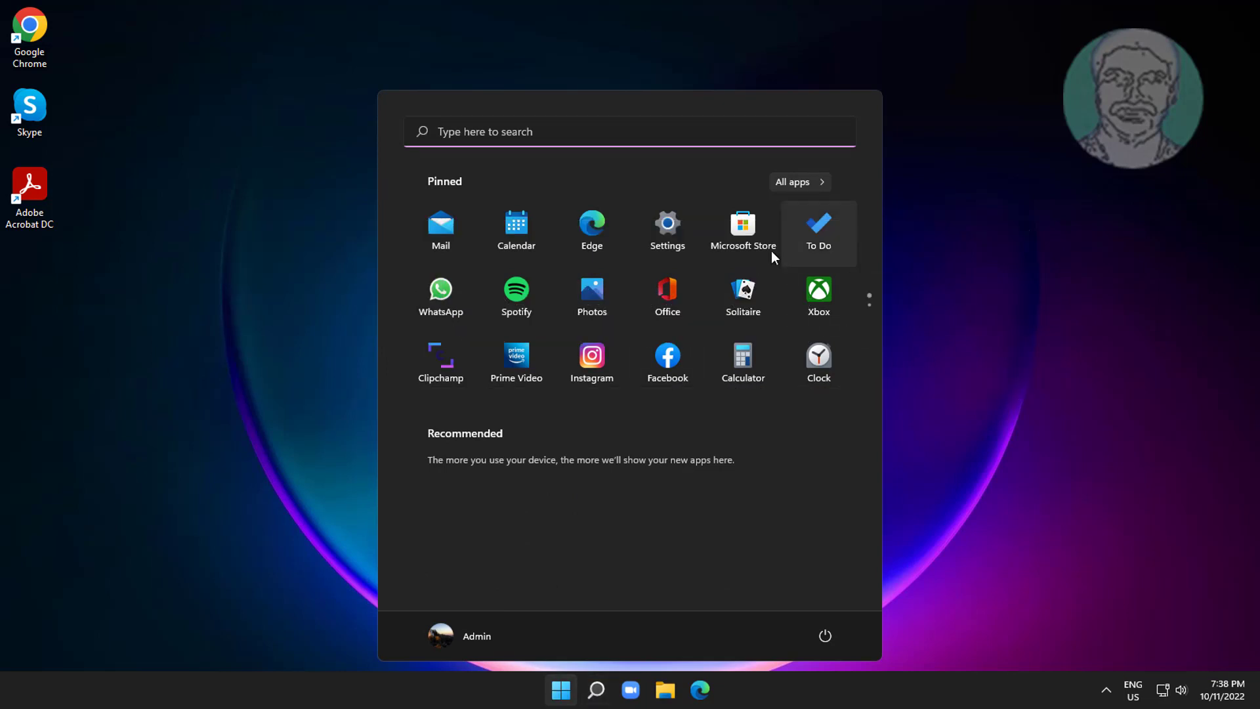
pyautogui.click(668, 224)
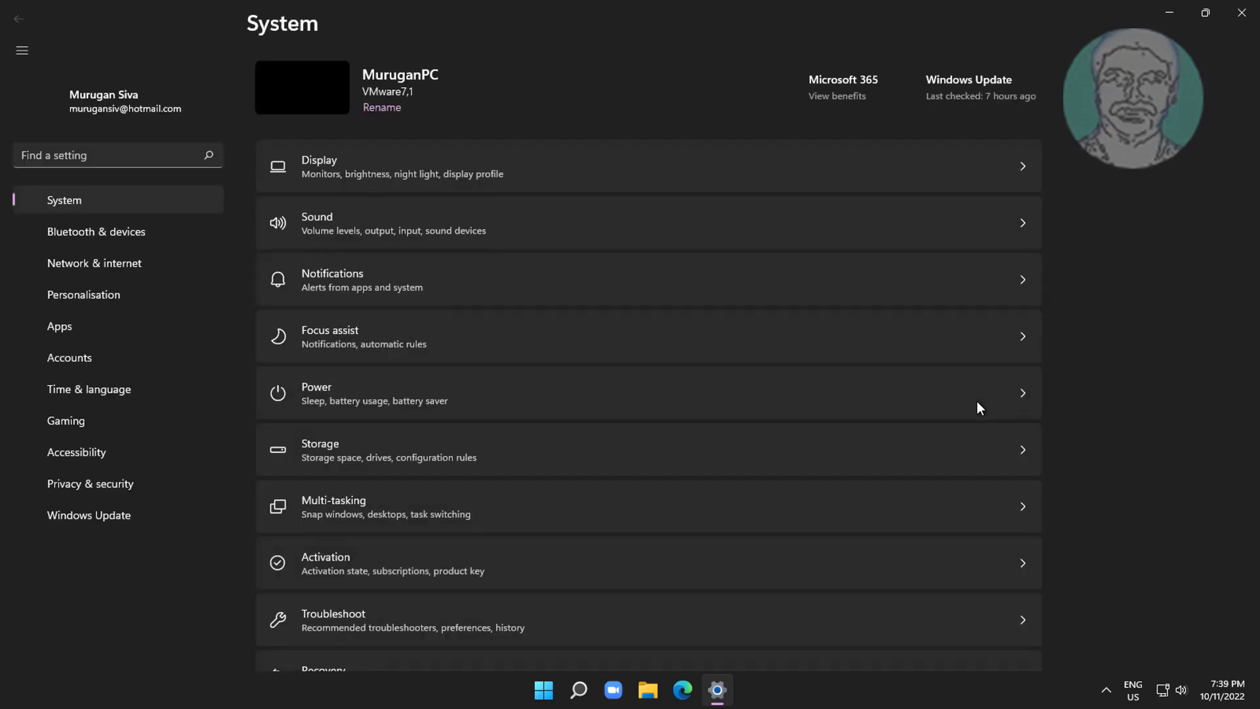
# Go to Windows Update and check for new updates.
pyautogui.click(125, 484)
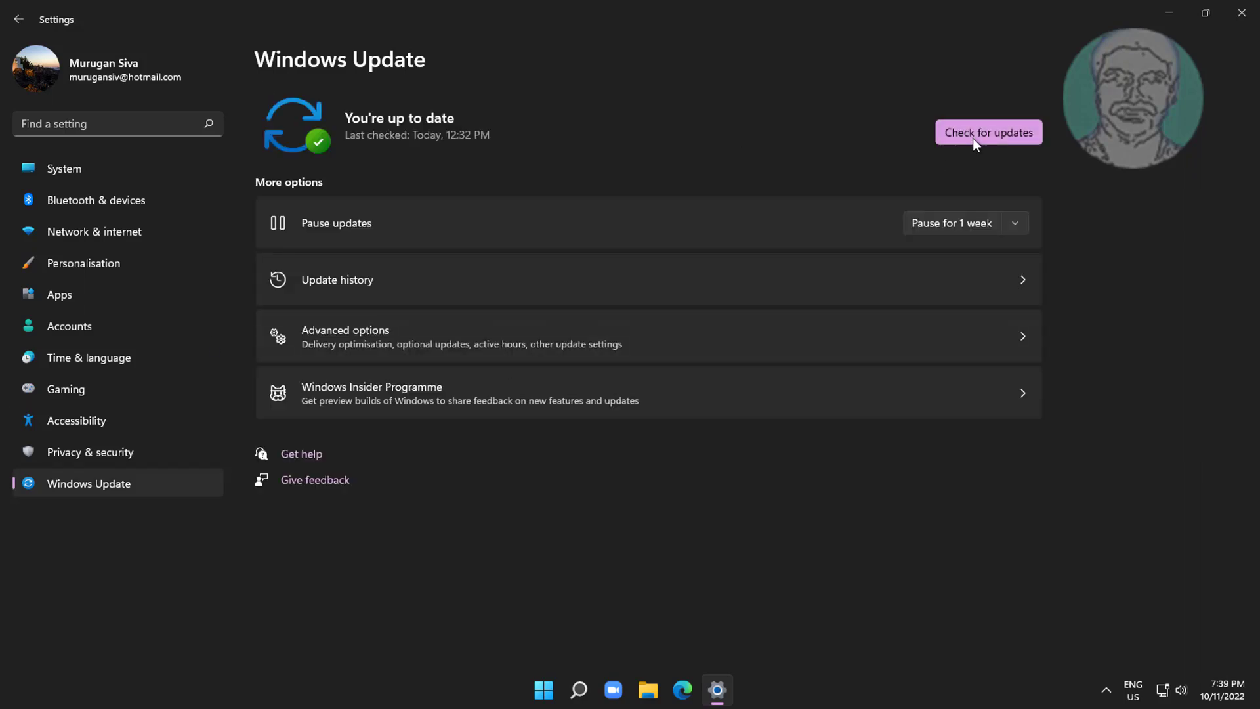
pyautogui.click(975, 134)
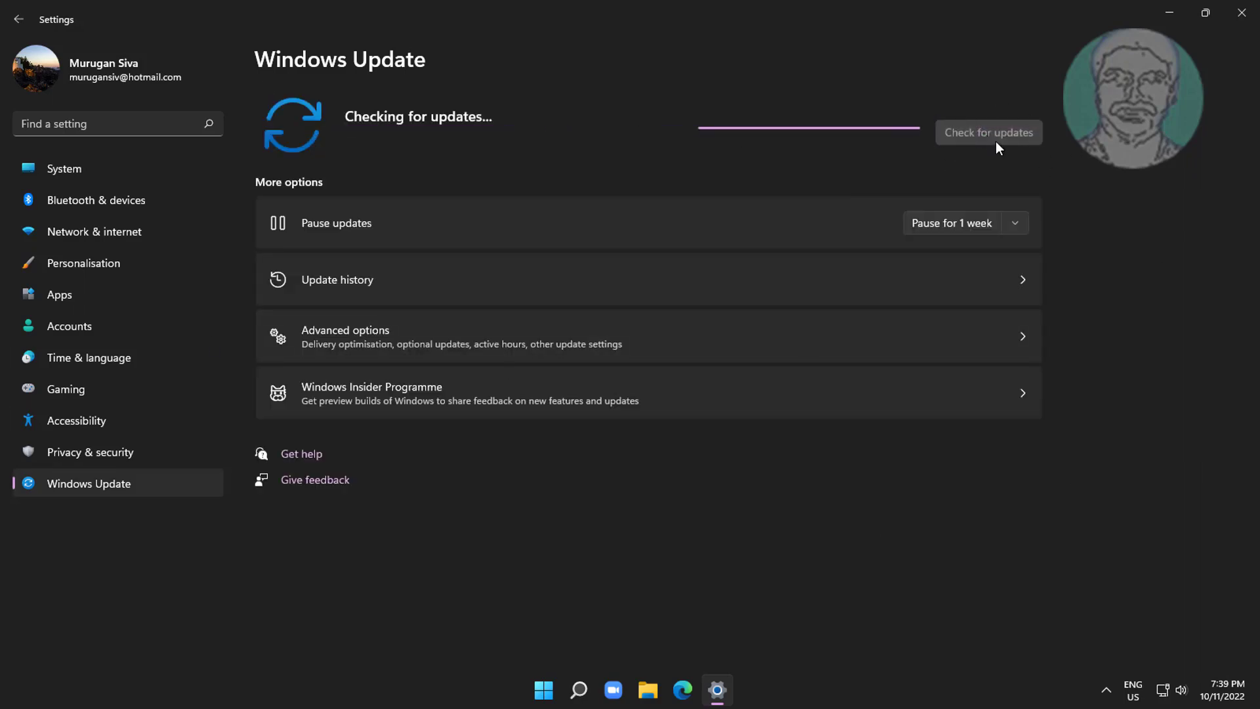